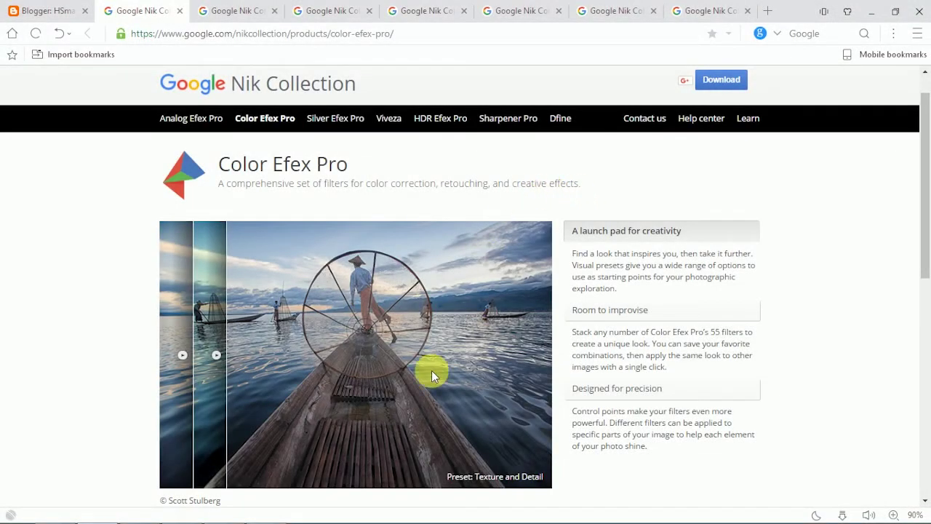
Step: Compare the Postcard Paradise and Warm and Balanced presets, then Silver Efex Pro's High Contrast Red Filter
click(222, 373)
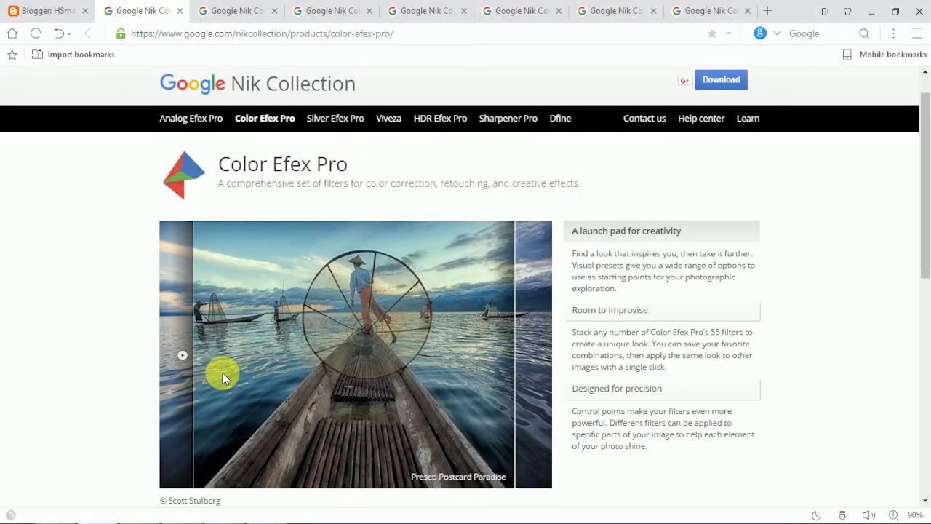
click(180, 365)
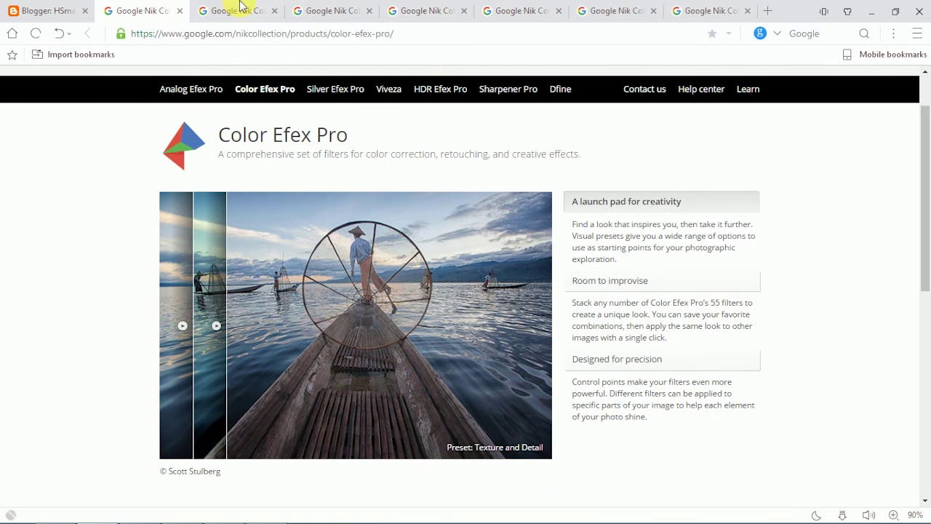
click(233, 10)
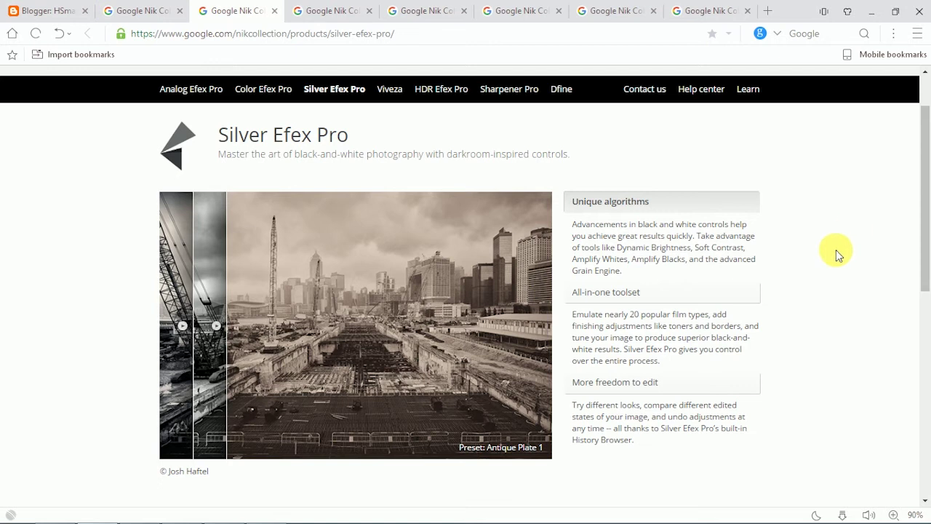
click(223, 361)
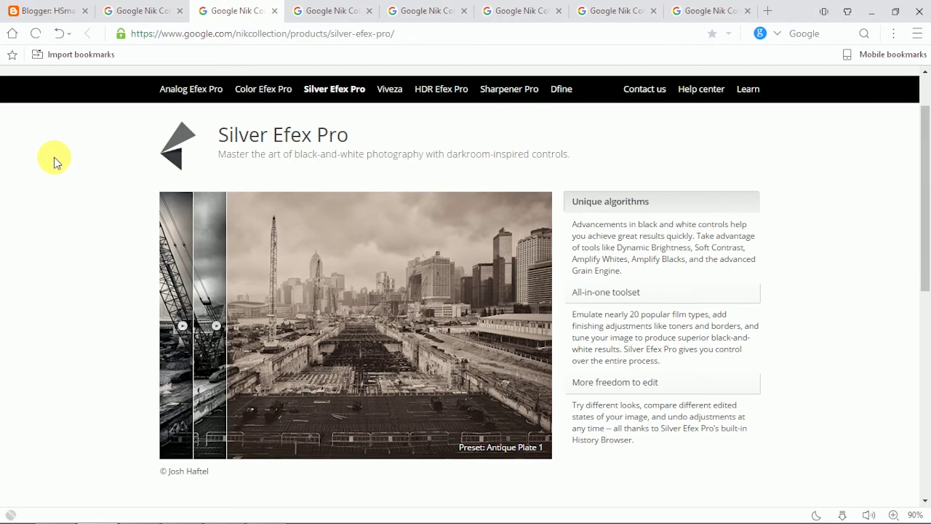
Step: Look over the Dfine product page and its heading, then move on to Sharpener Pro
click(311, 13)
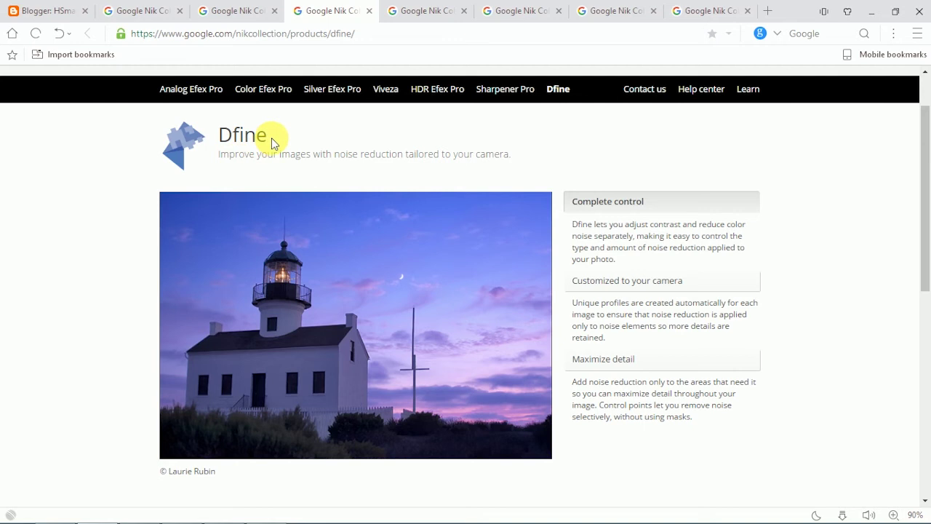
double_click(230, 140)
click(269, 164)
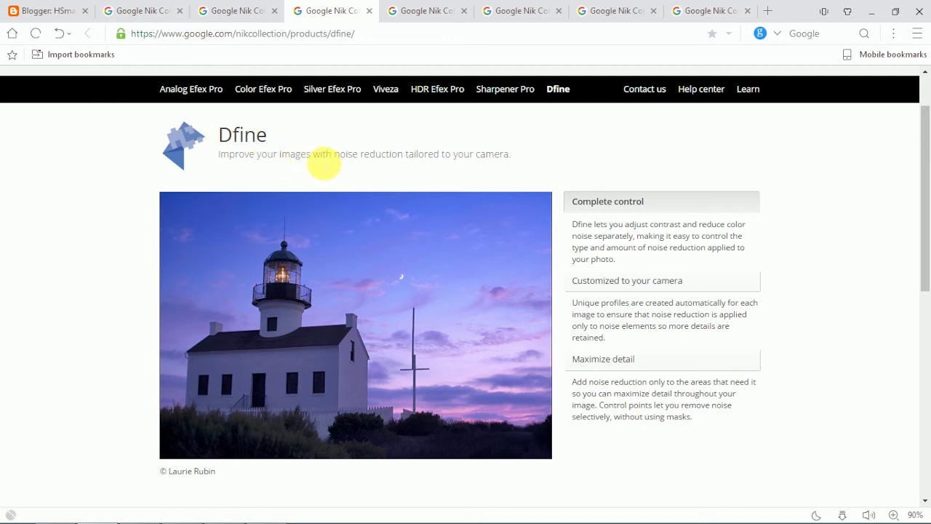
click(415, 11)
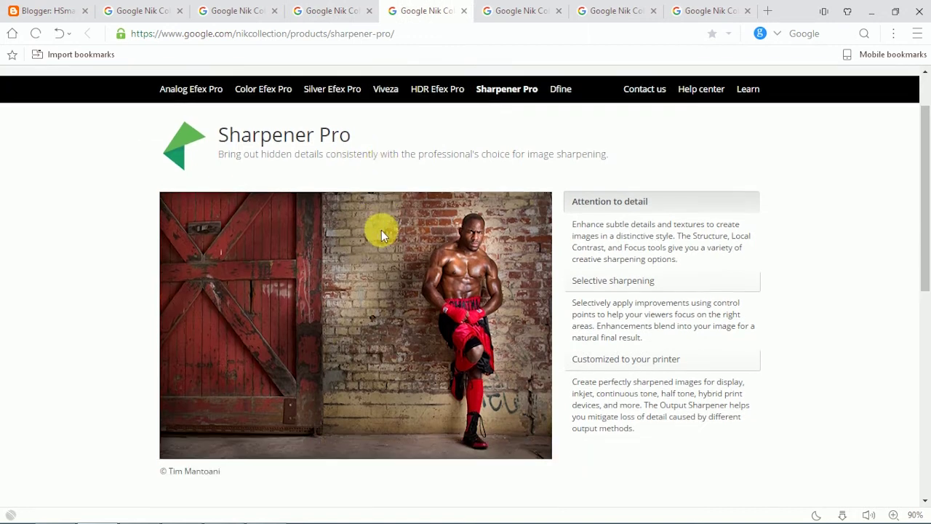
Step: Read the Sharpener Pro heading, then compare HDR Efex Pro's Balanced 2 and Soft Colors presets
drag(353, 135, 211, 147)
click(237, 163)
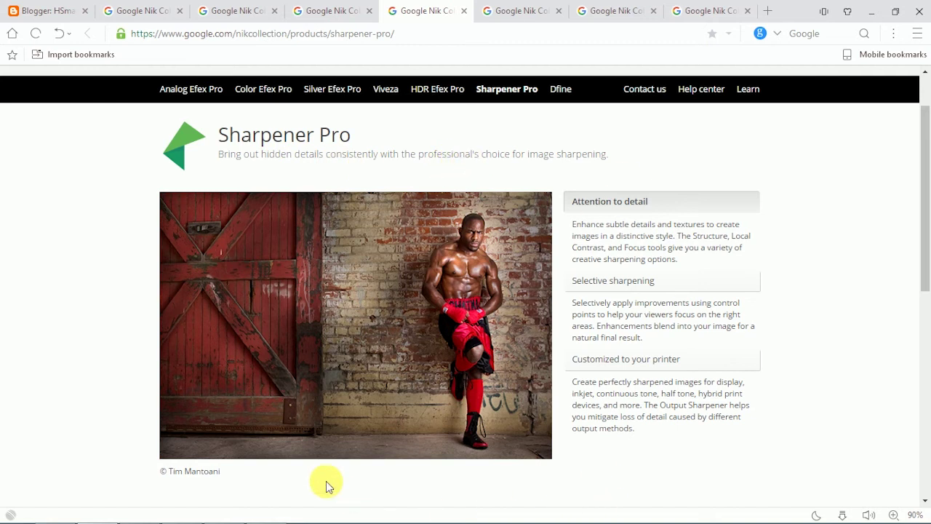
click(511, 11)
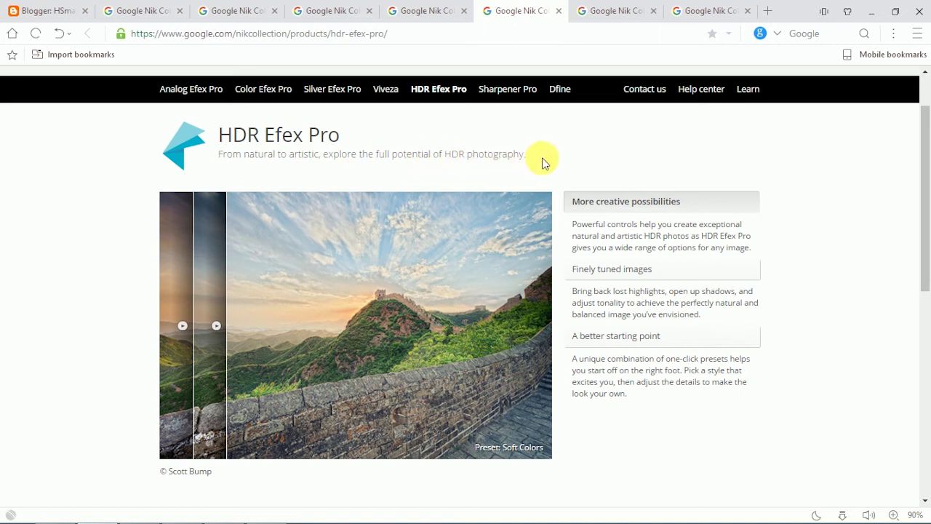
click(216, 327)
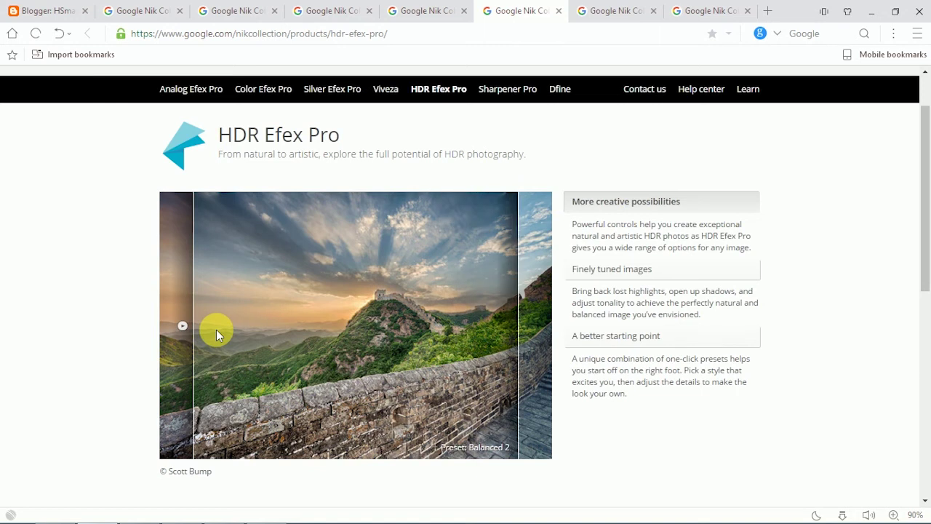
click(502, 341)
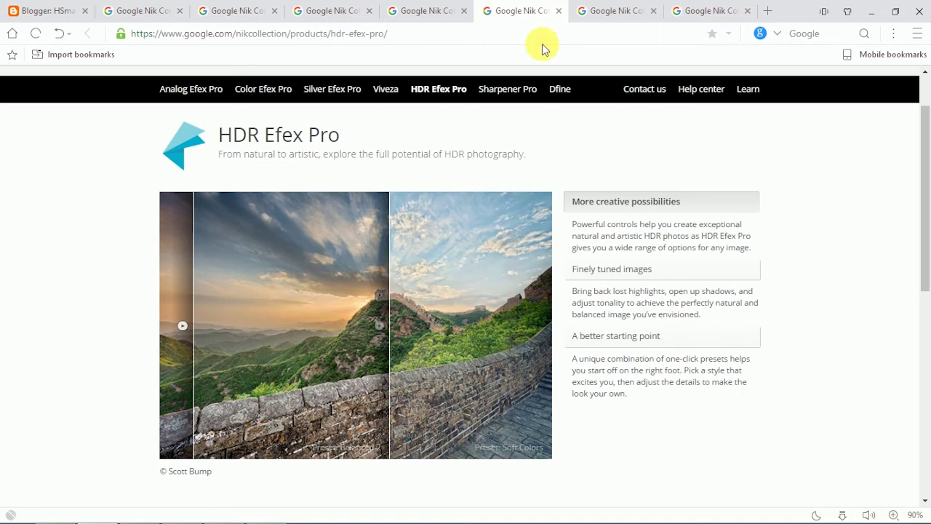
Step: On the Viveza page, toggle the sample photo between its Before and After versions
click(611, 12)
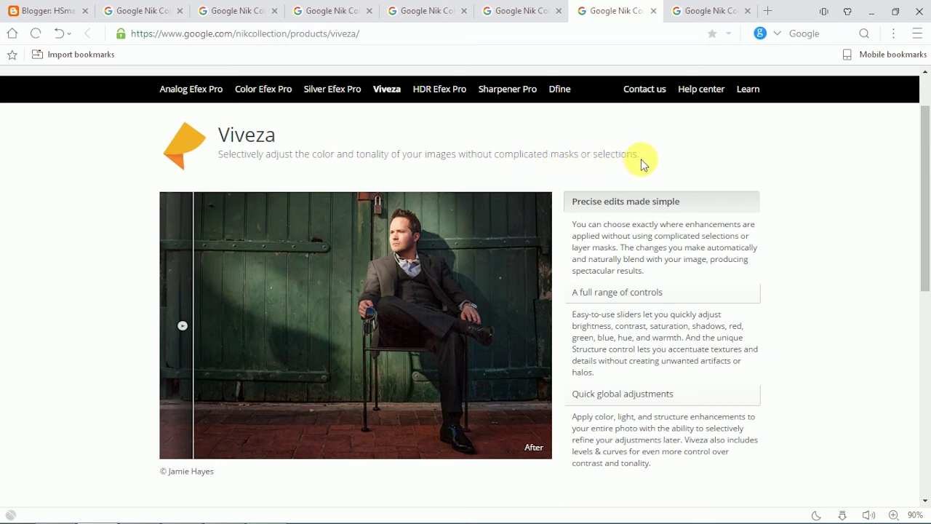
click(181, 347)
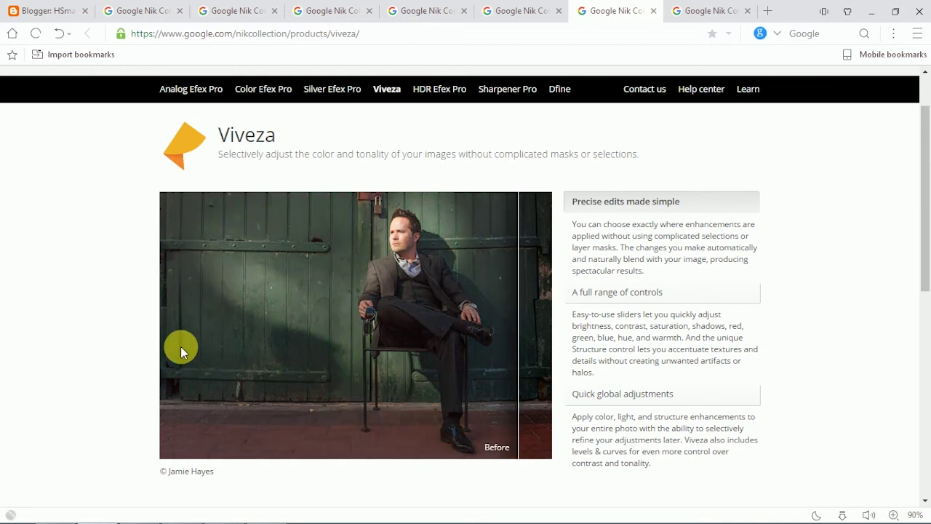
click(180, 346)
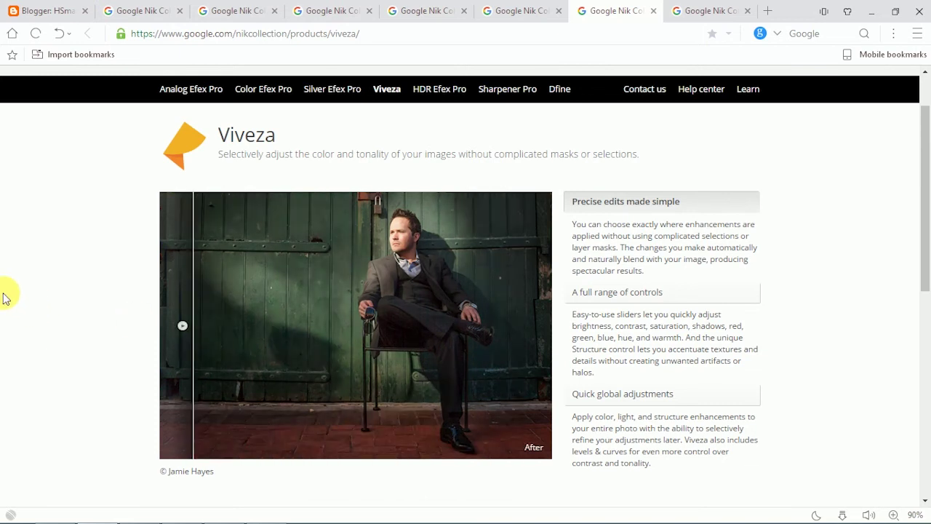
Step: Scroll through the Analog Efex Pro page, then launch the nikcollection installer from the PLUGINS folder
click(688, 11)
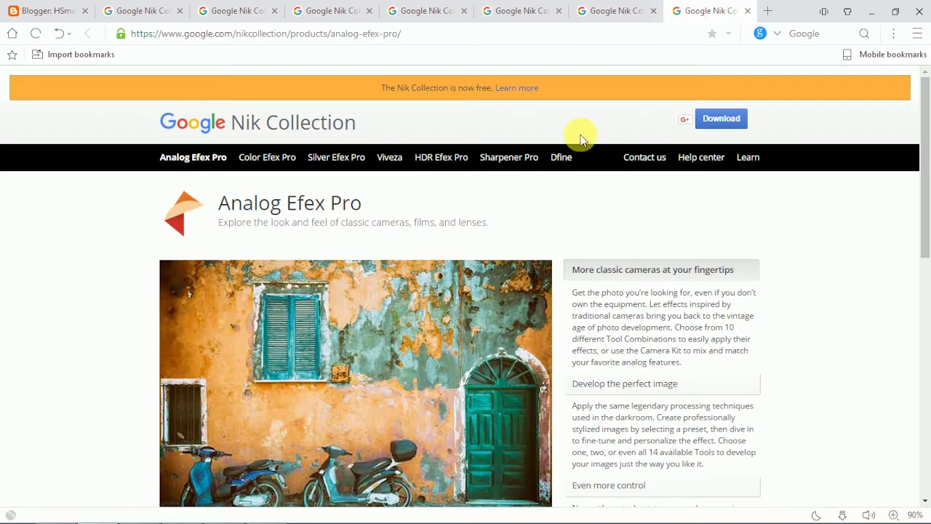
scroll(424, 265, down, 1)
scroll(425, 265, down, 1)
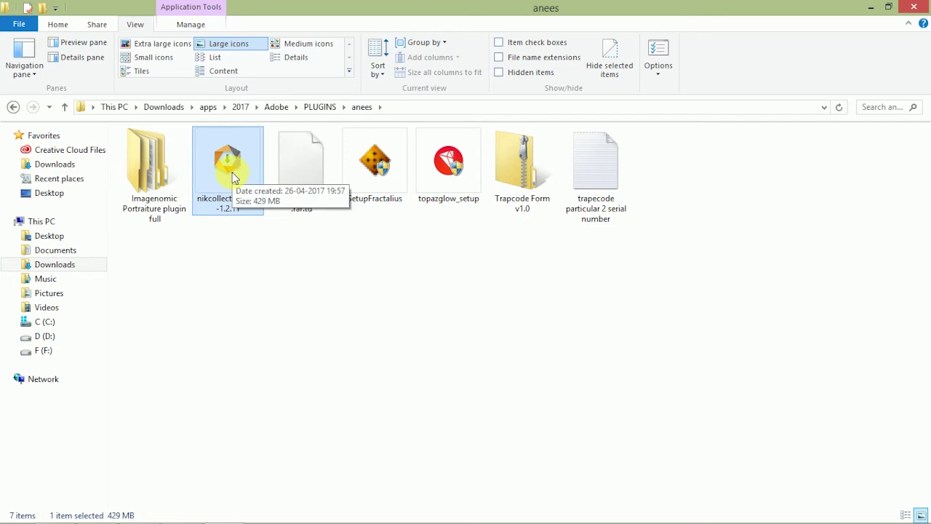
double_click(233, 178)
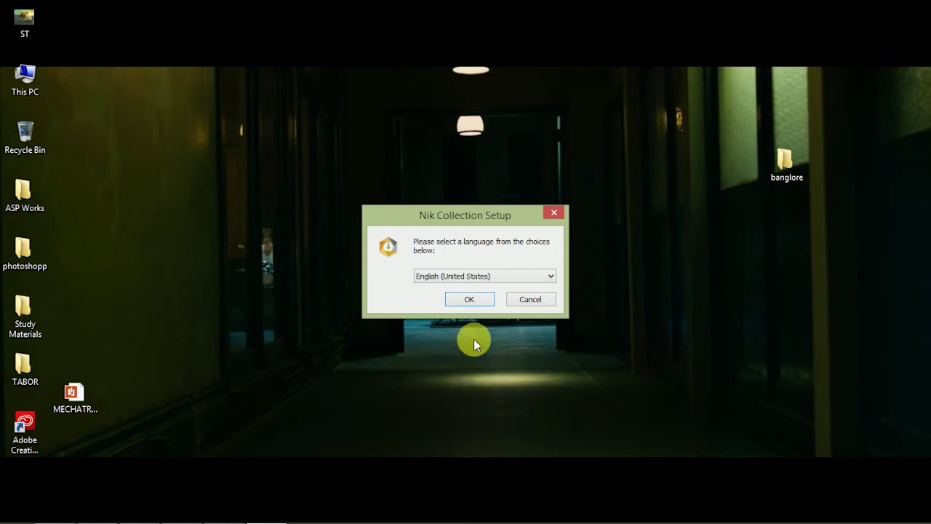
Step: Install Nik Collection in English to the default folder, accepting the license, and close the finished wizard
click(489, 302)
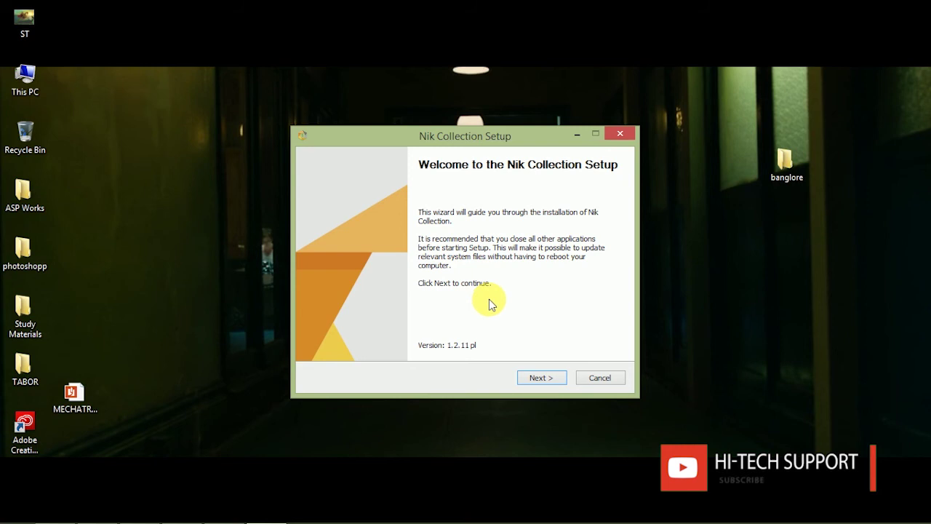
click(555, 380)
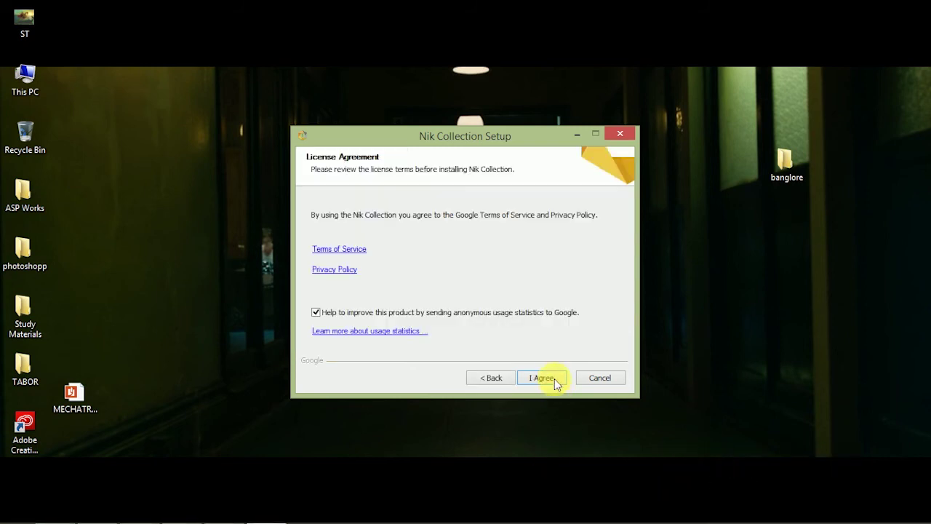
click(555, 378)
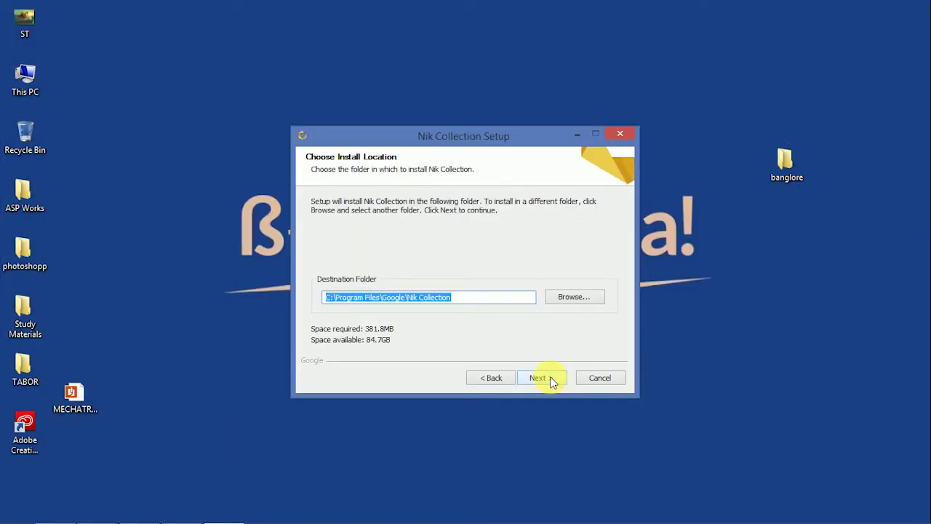
click(551, 376)
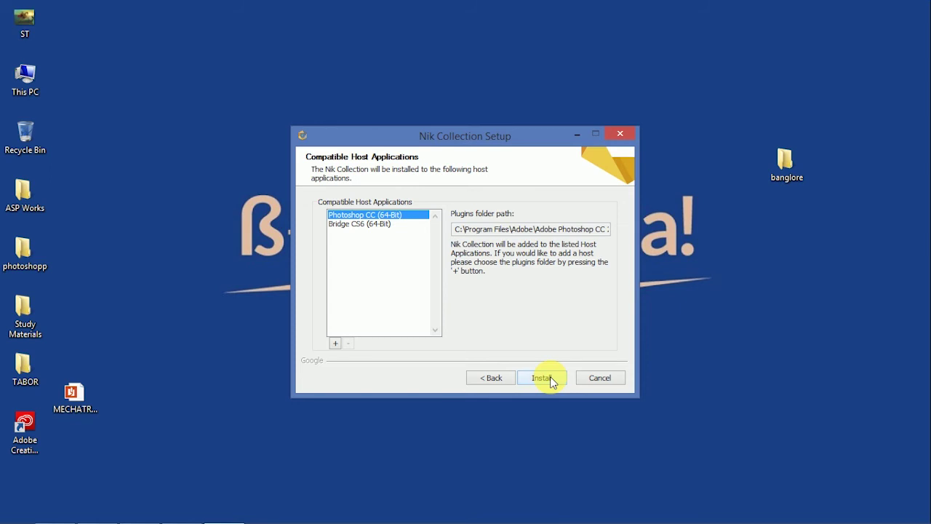
click(550, 376)
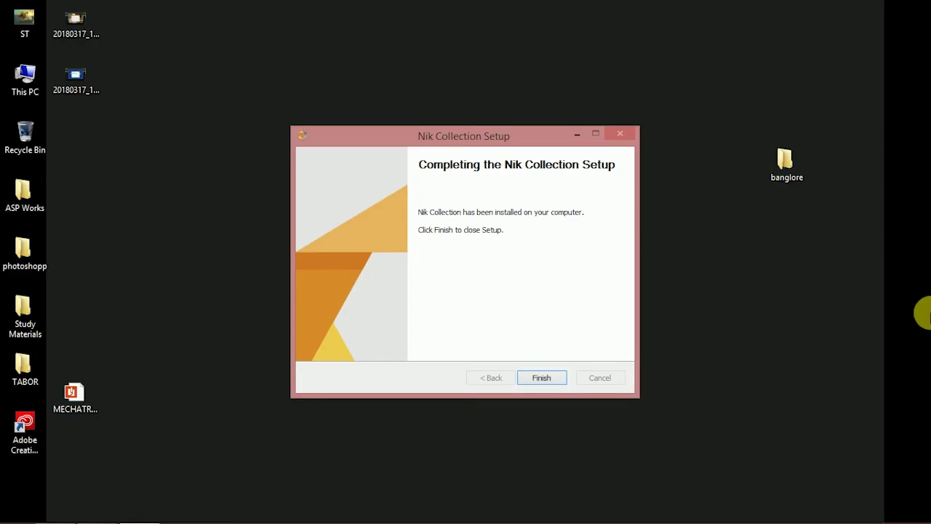
click(527, 377)
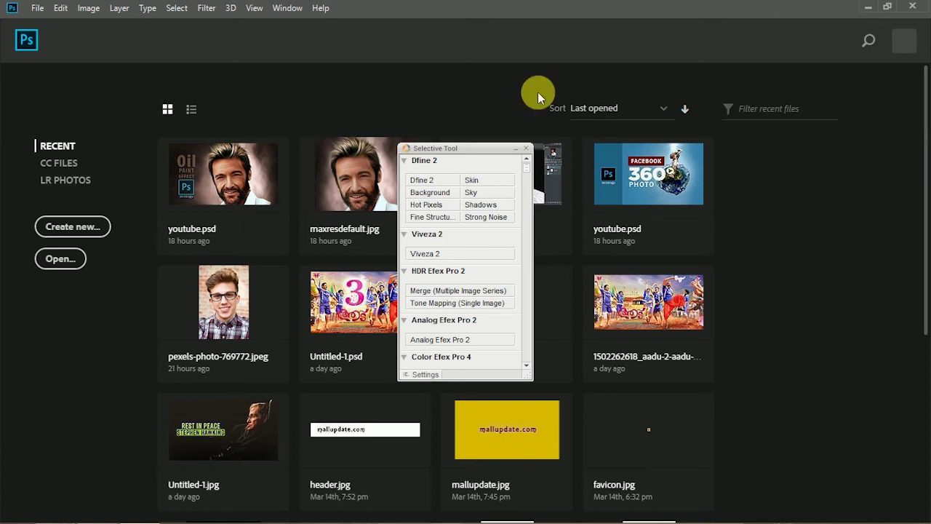
click(191, 109)
click(36, 9)
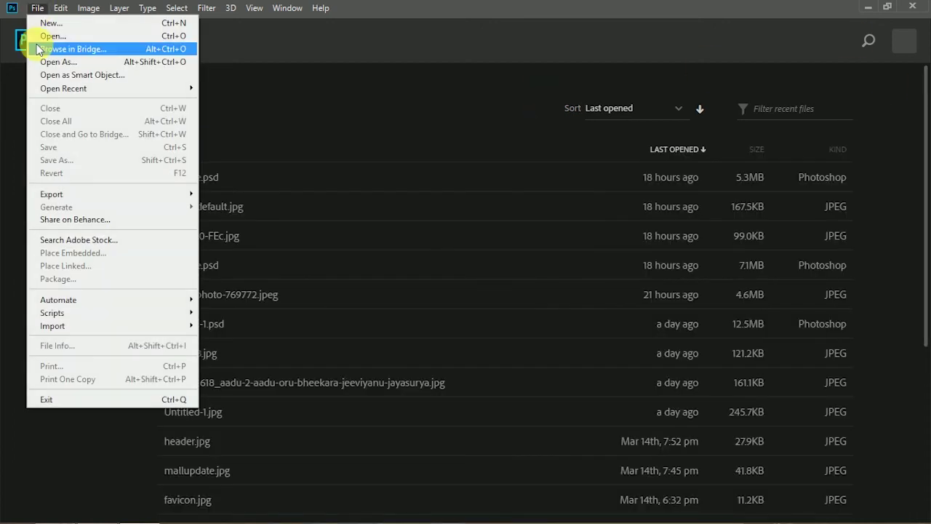
click(55, 33)
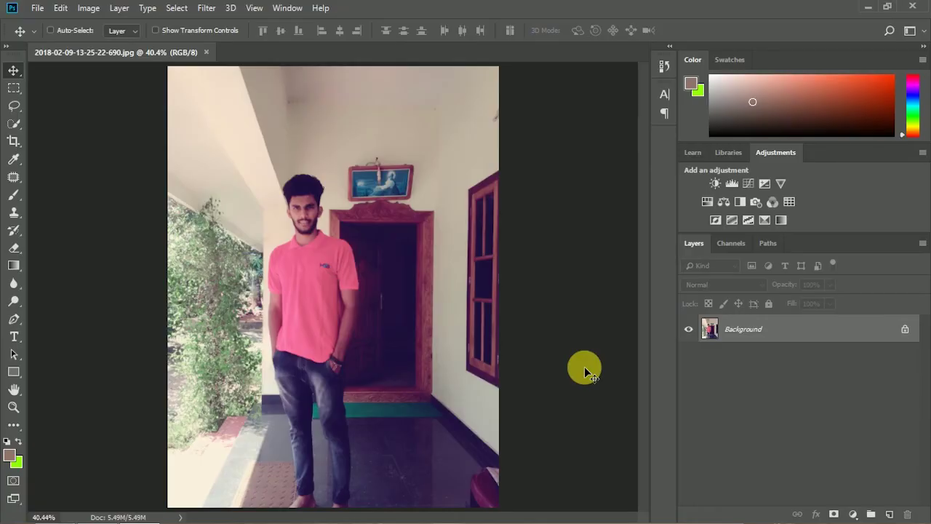
click(205, 7)
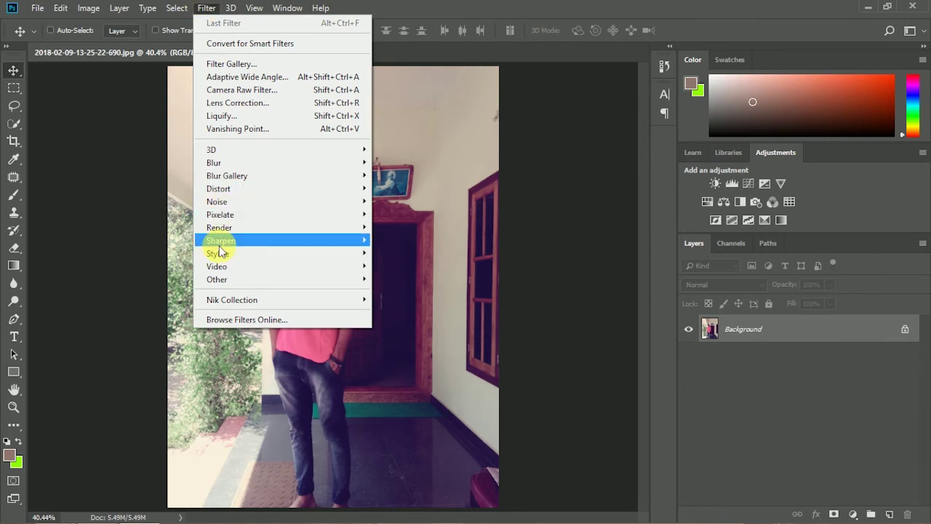
Step: Launch Color Efex Pro 4 on the portrait from the Nik Collection filter submenu
mouse_move(236, 303)
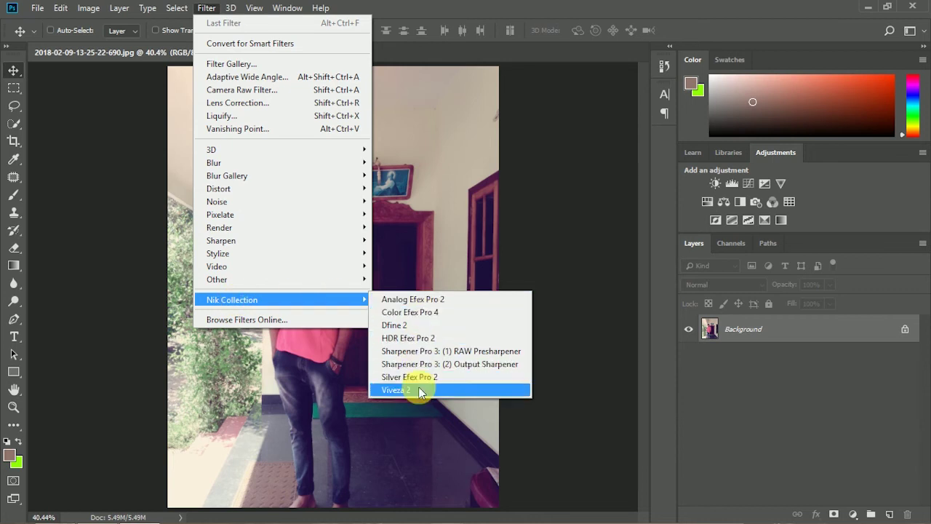
click(445, 311)
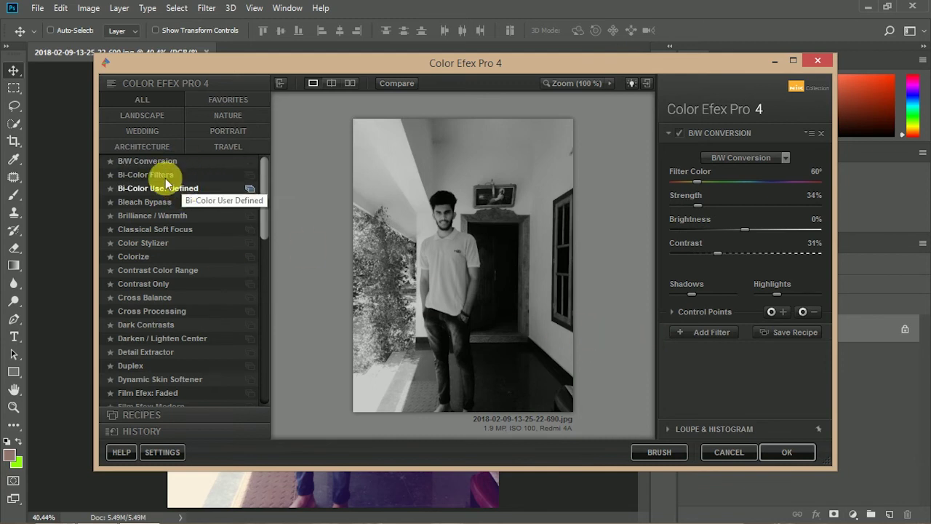
Step: After previewing Classical Soft Focus and Contrast Only, apply Cross Processing method C04 at 27% strength
click(149, 230)
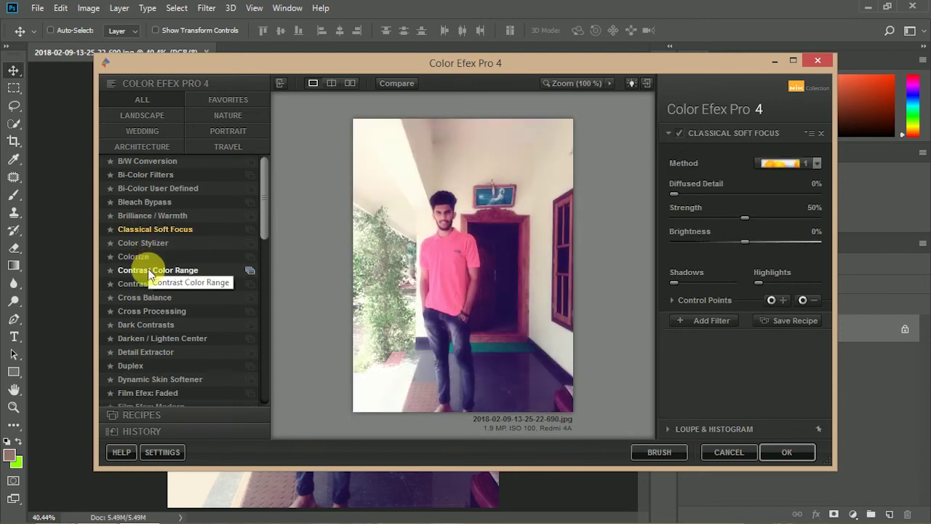
click(142, 256)
click(150, 287)
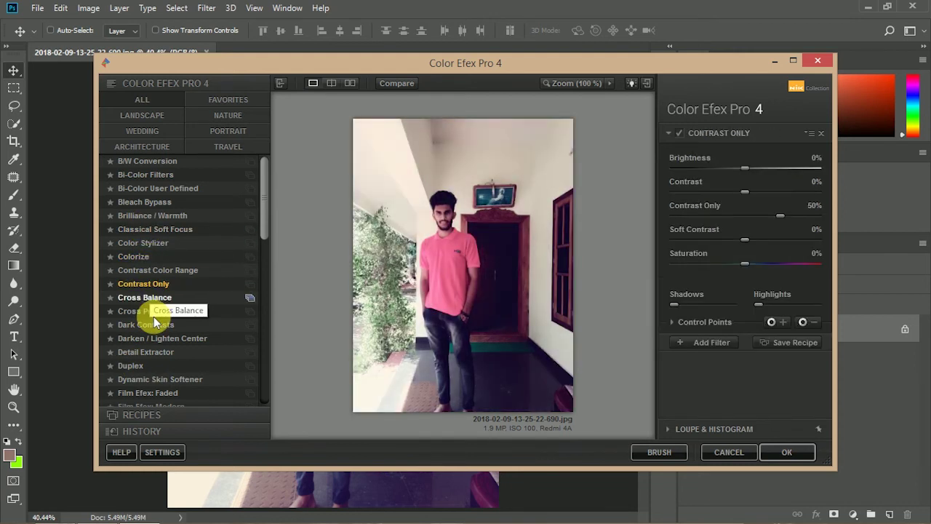
click(153, 313)
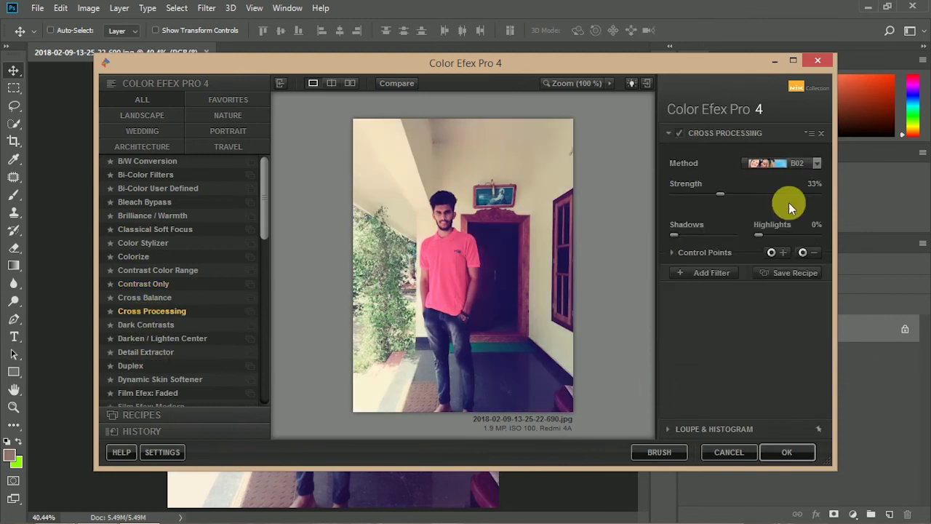
click(772, 163)
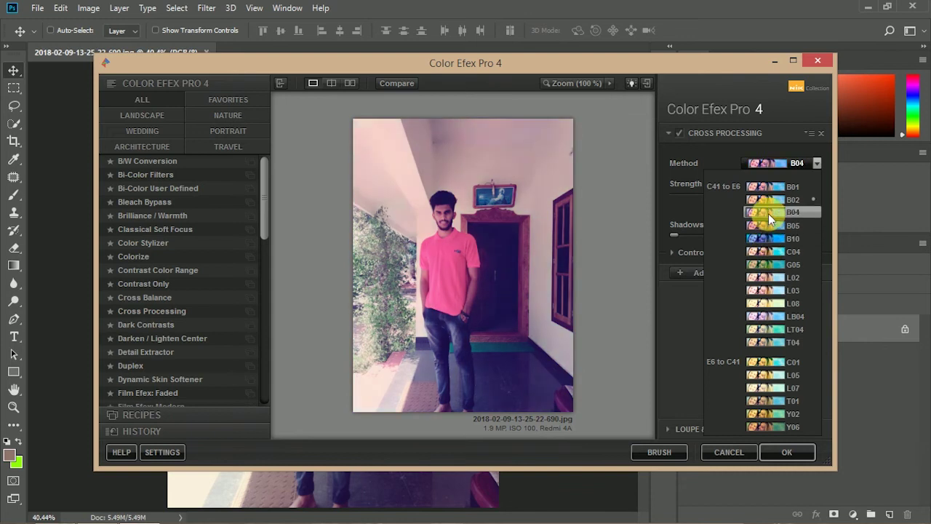
click(764, 251)
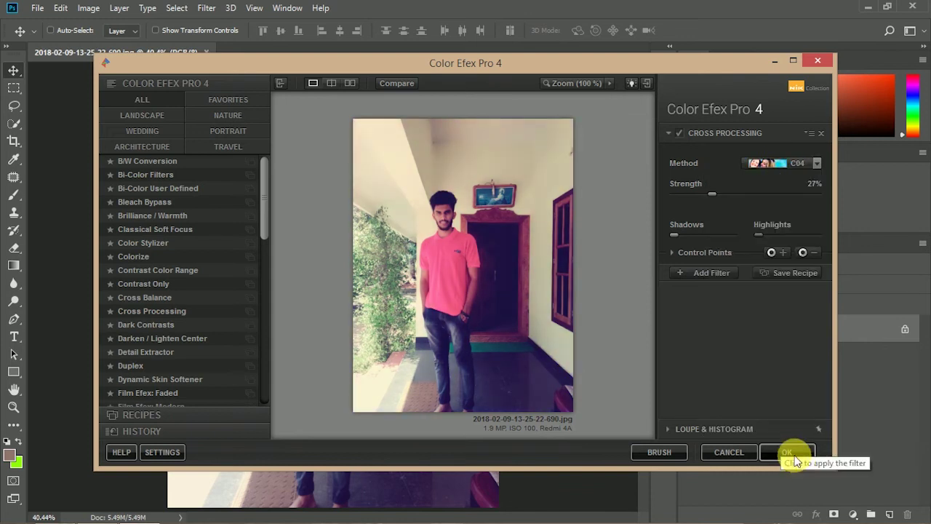
click(791, 452)
click(694, 333)
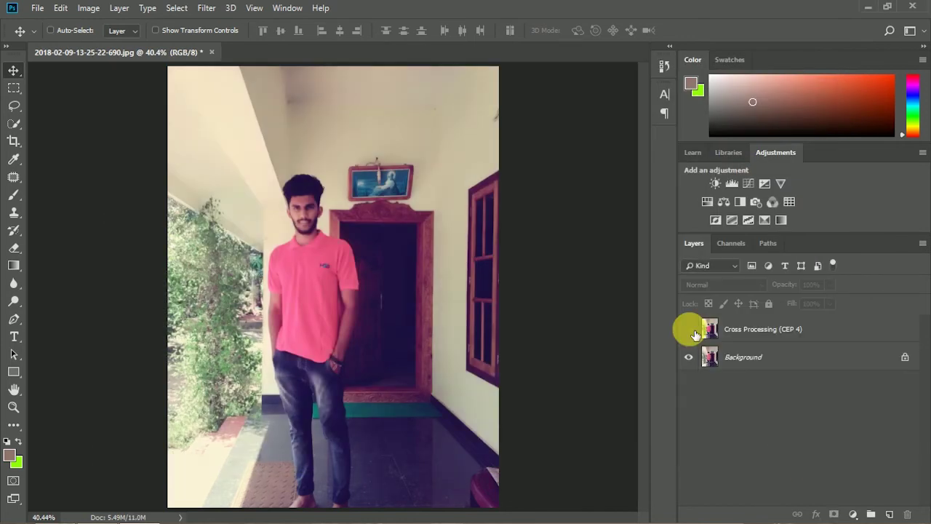
Step: Hide the Cross Processing (CEP 4) layer, select Background, and bring up the Nik Collection filters
click(694, 333)
click(694, 332)
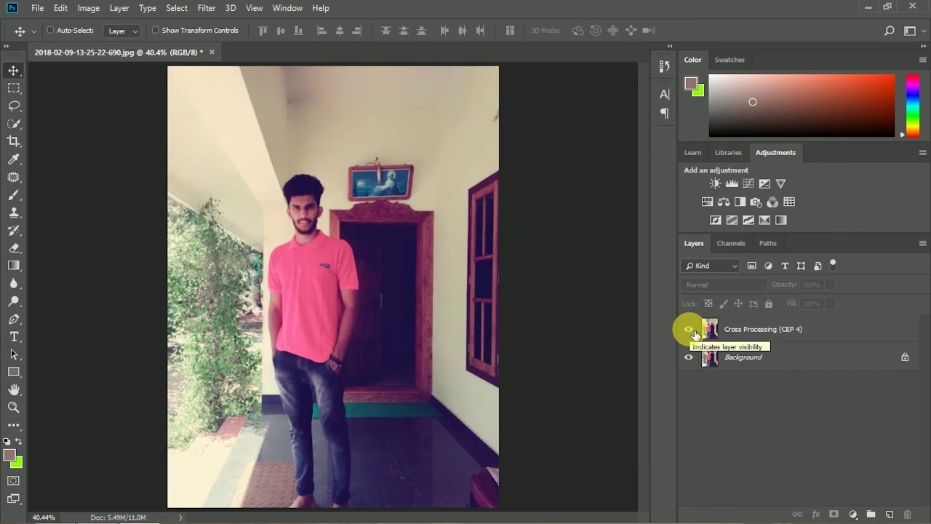
click(690, 328)
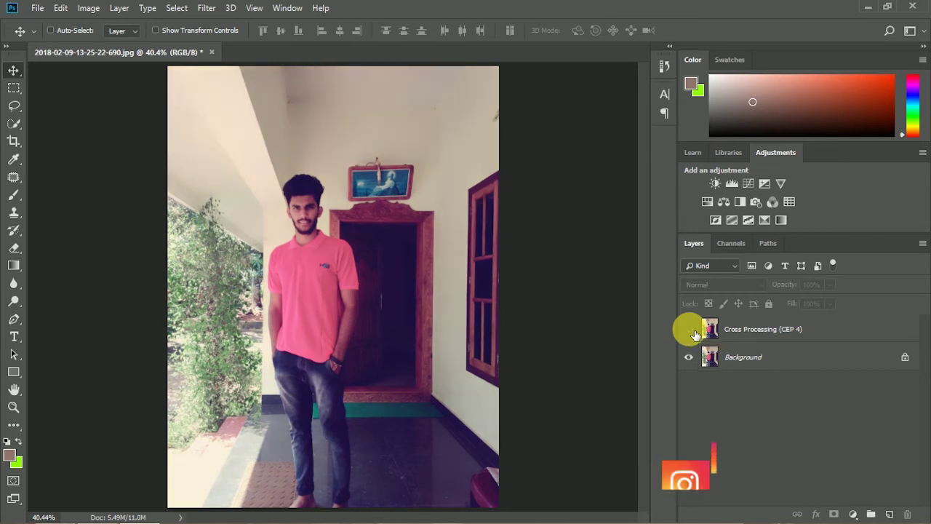
click(764, 357)
click(207, 8)
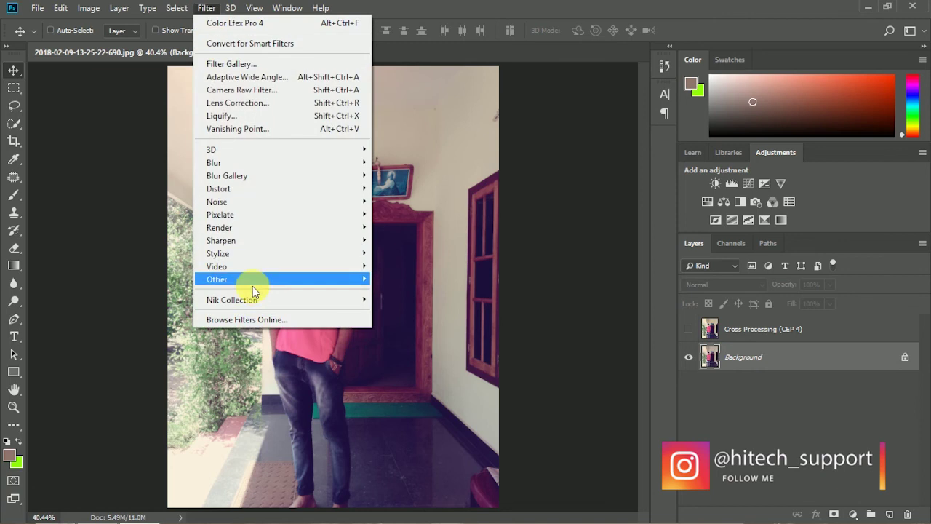
mouse_move(253, 299)
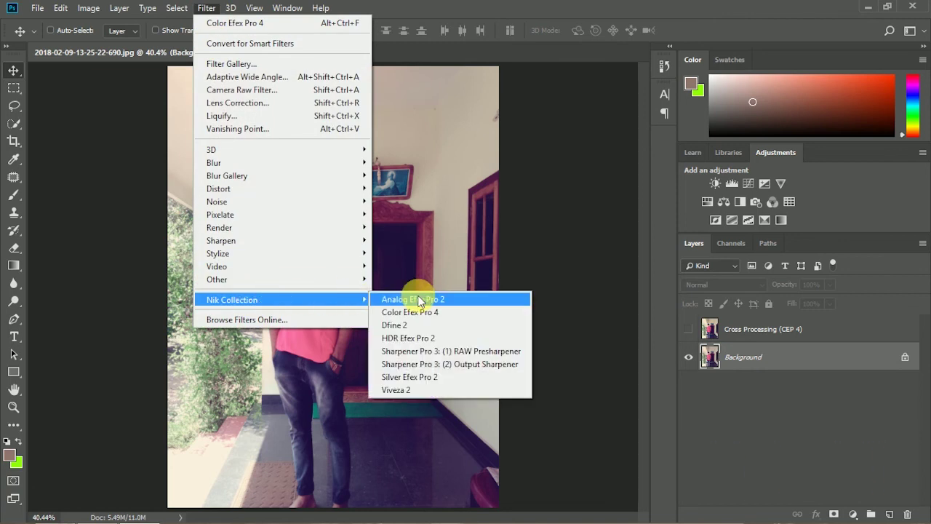
Step: Open Silver Efex Pro 2 on the Background layer and apply the 003 High Contrast preset
click(422, 377)
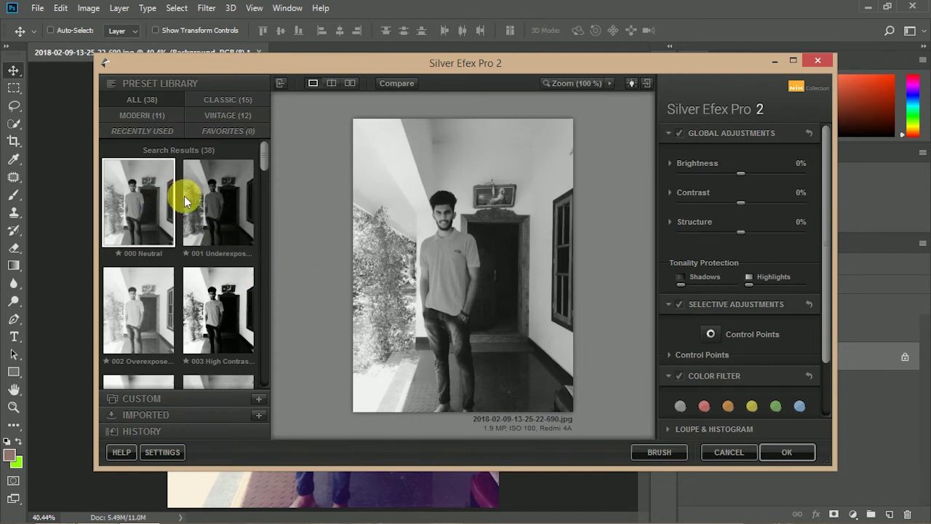
click(206, 334)
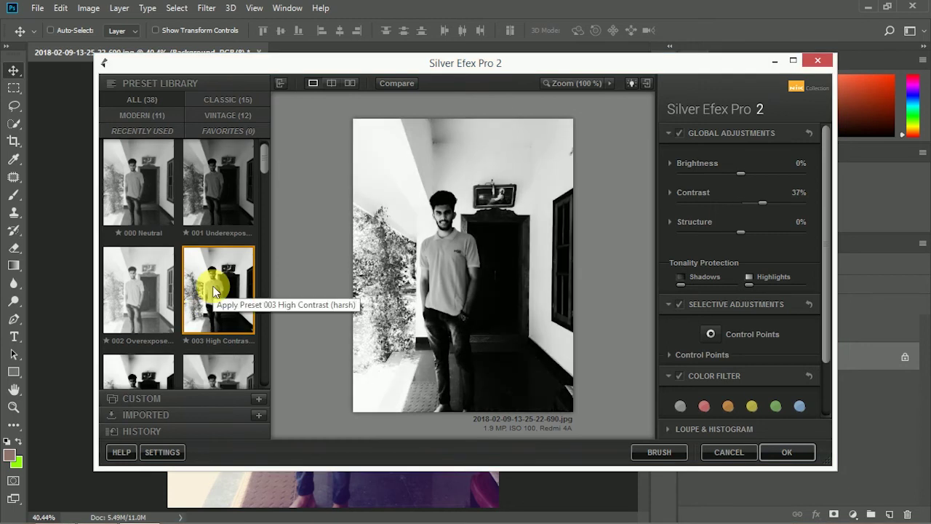
scroll(778, 335, down, 1)
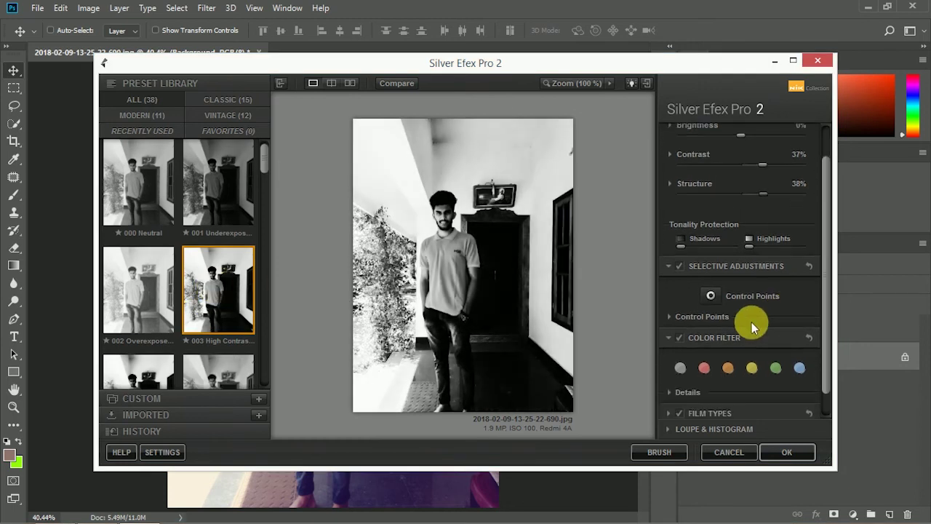
Step: Add control points brightening the man's head to 16% and his forehead to 24%
click(711, 295)
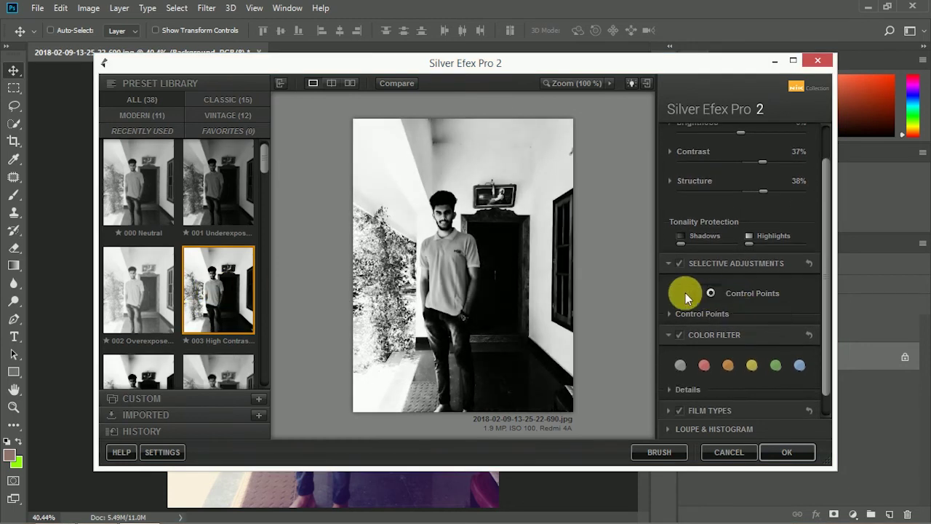
click(454, 213)
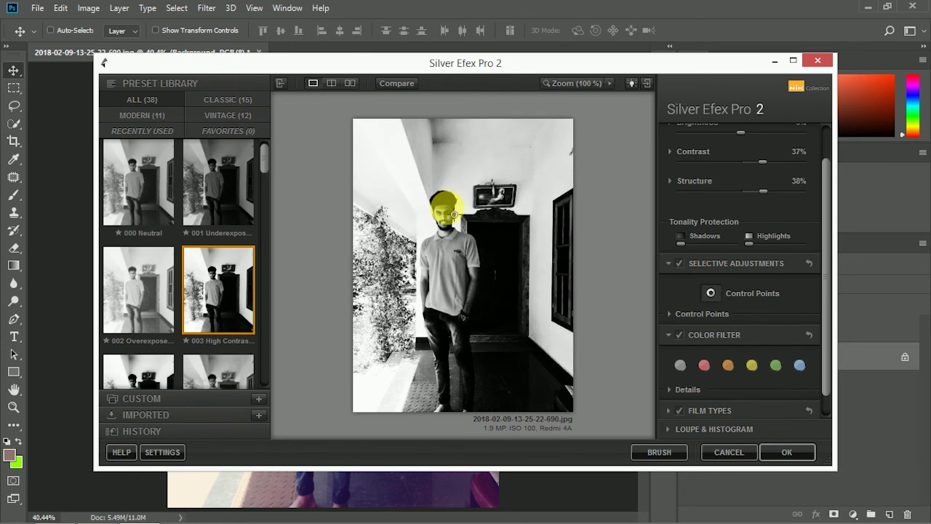
click(453, 214)
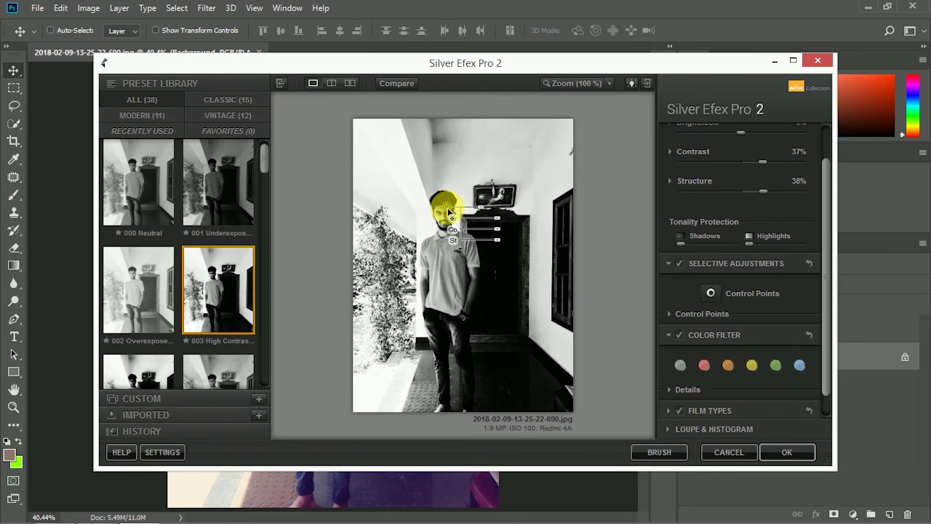
mouse_move(497, 218)
mouse_down()
mouse_move(510, 214)
mouse_move(503, 209)
mouse_move(507, 224)
mouse_up()
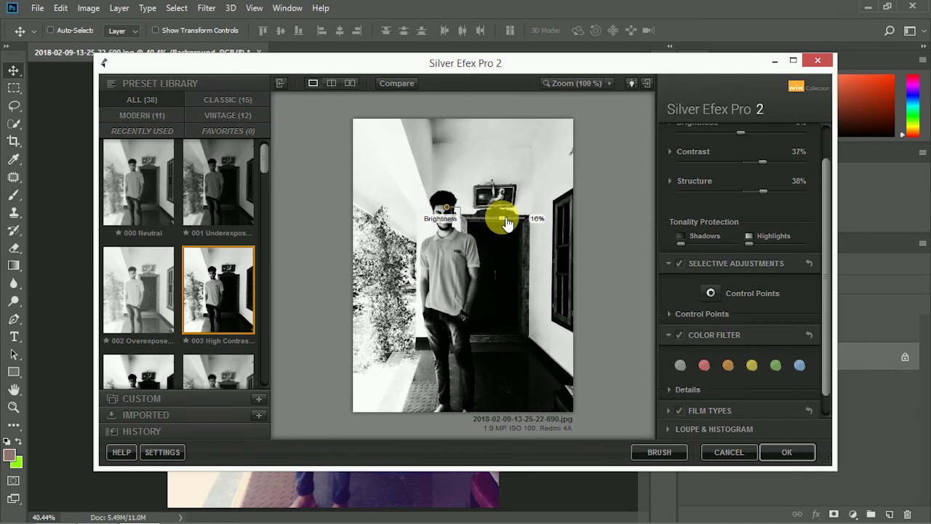
click(588, 80)
click(603, 156)
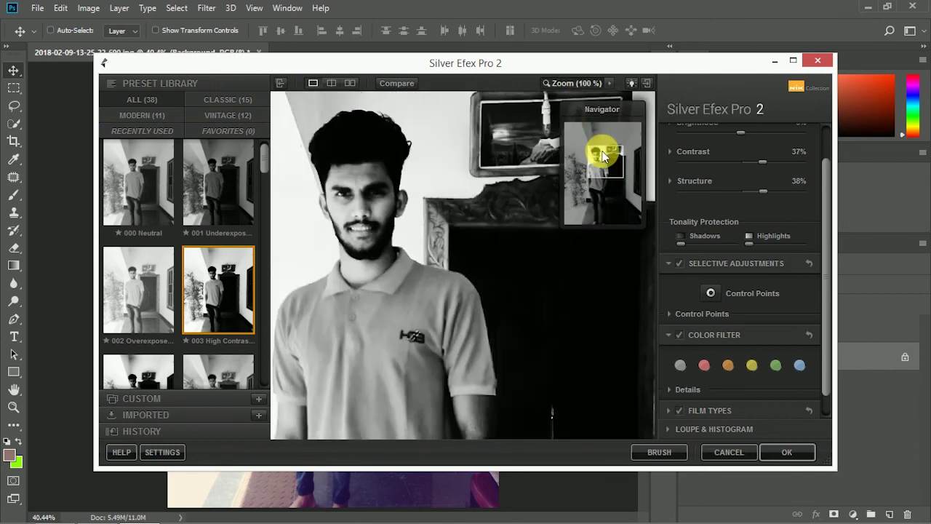
drag(602, 157, 595, 150)
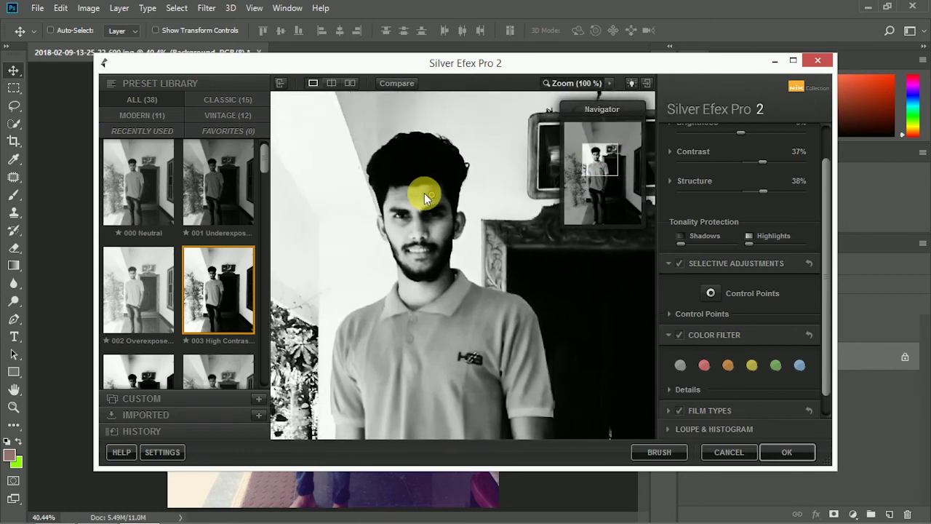
click(425, 195)
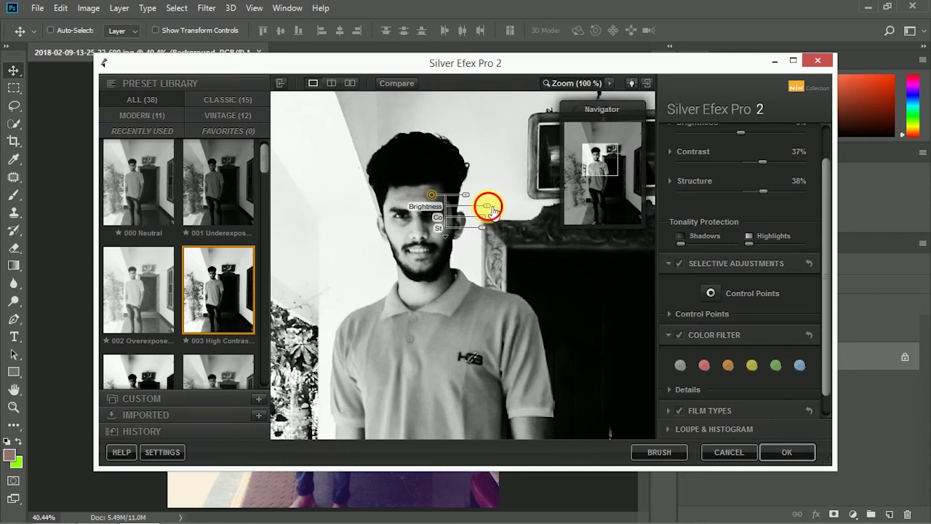
drag(493, 210, 482, 211)
Step: Add a control point darkening the foliage at left, then apply the black-and-white conversion
click(590, 334)
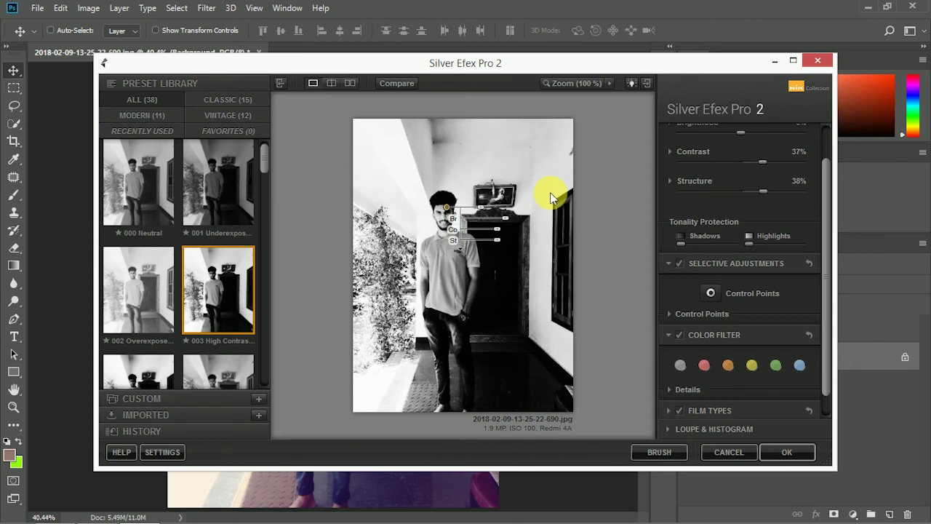
click(396, 268)
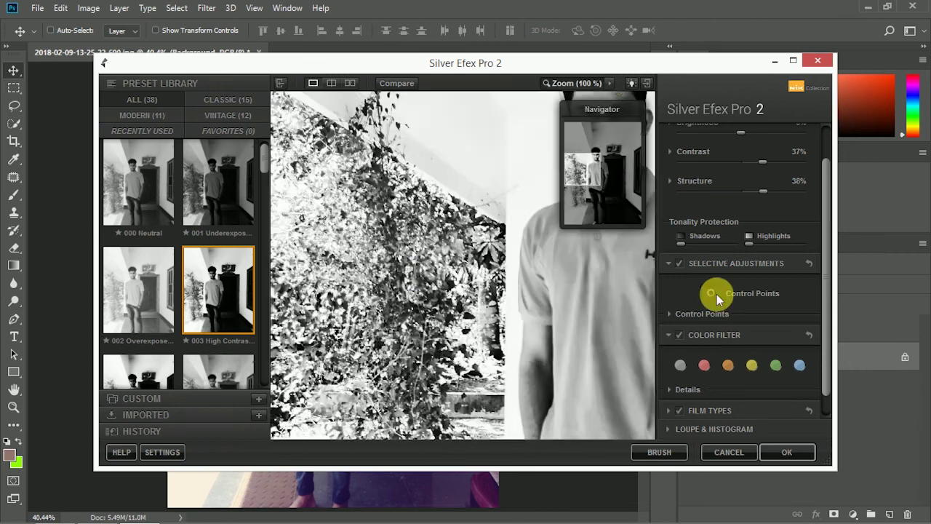
click(358, 253)
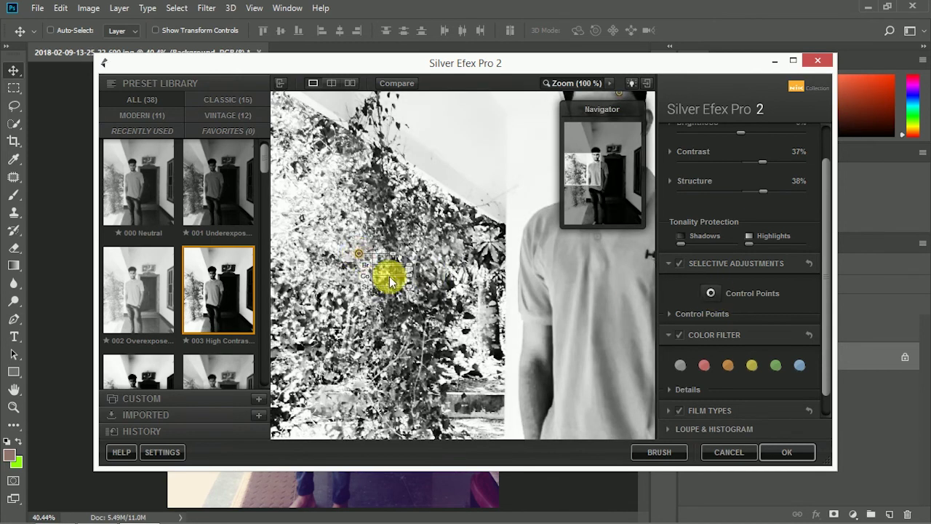
drag(408, 271, 400, 266)
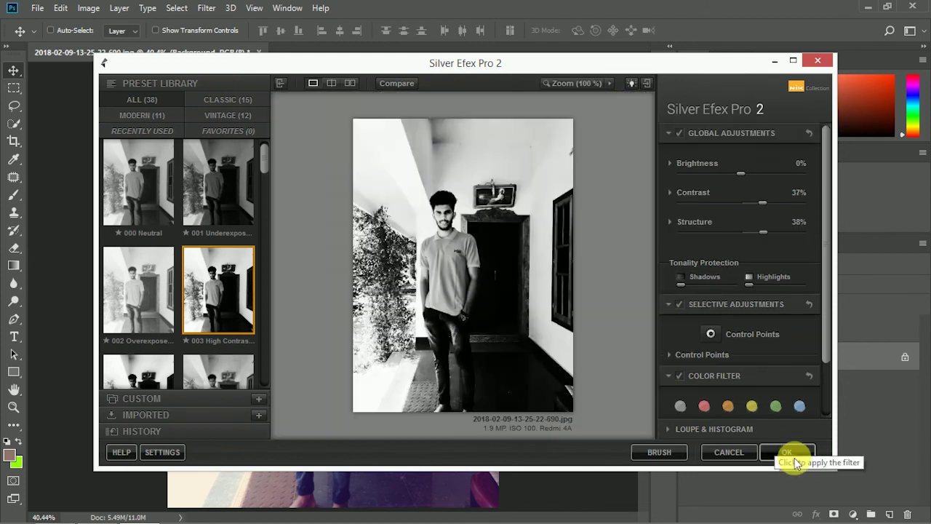
click(789, 452)
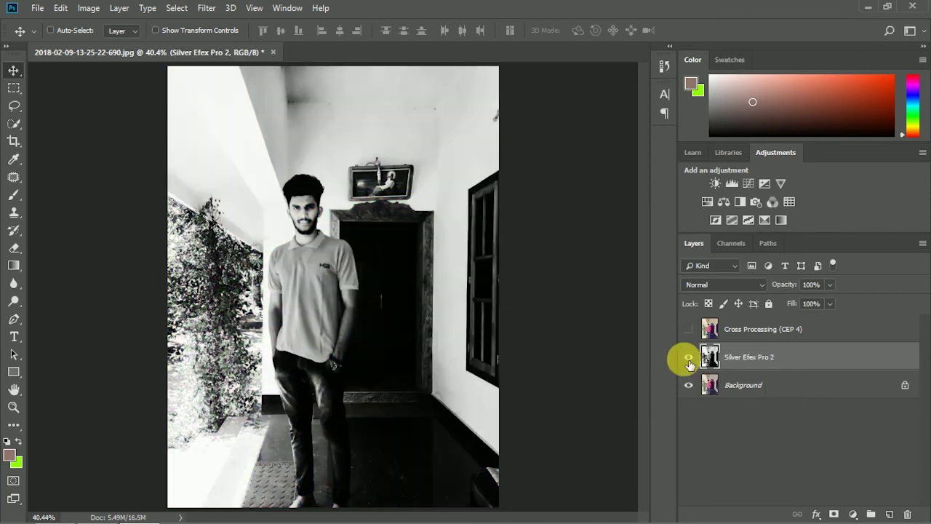
Step: Compare the Silver Efex Pro 2 layer on and off, hide it, and reselect the Background layer
click(688, 358)
click(688, 359)
click(688, 359)
click(689, 359)
click(688, 358)
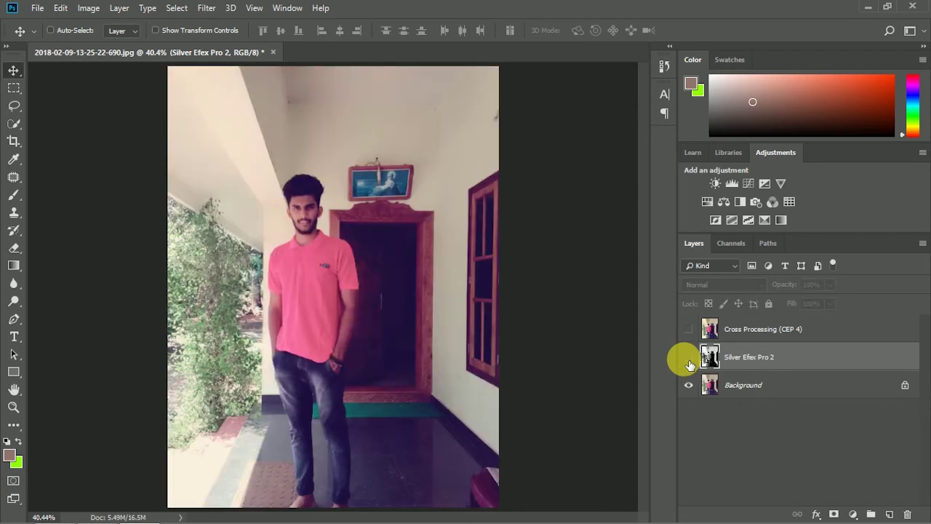
click(764, 387)
click(207, 8)
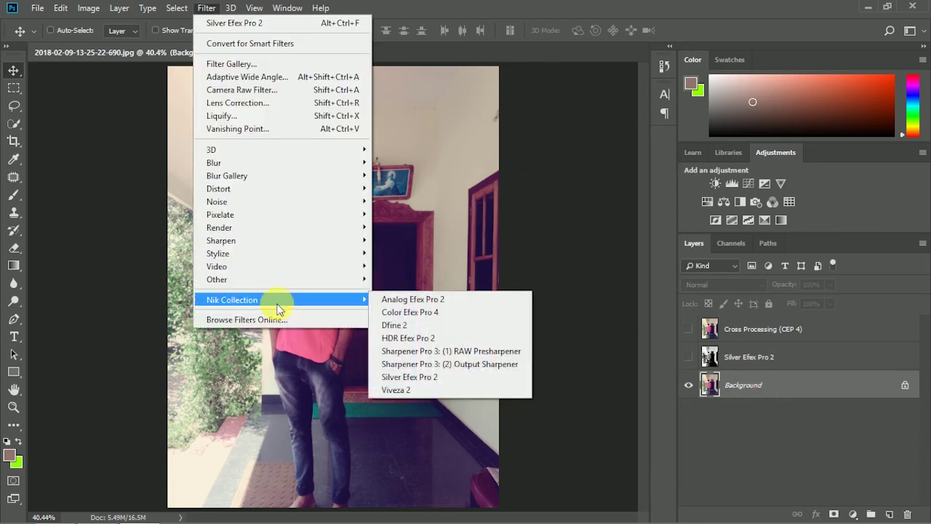
Step: Presharpen with Sharpener Pro 3 RAW Presharpener at 85% Adaptive Sharpening, checking the face zoomed in
click(429, 356)
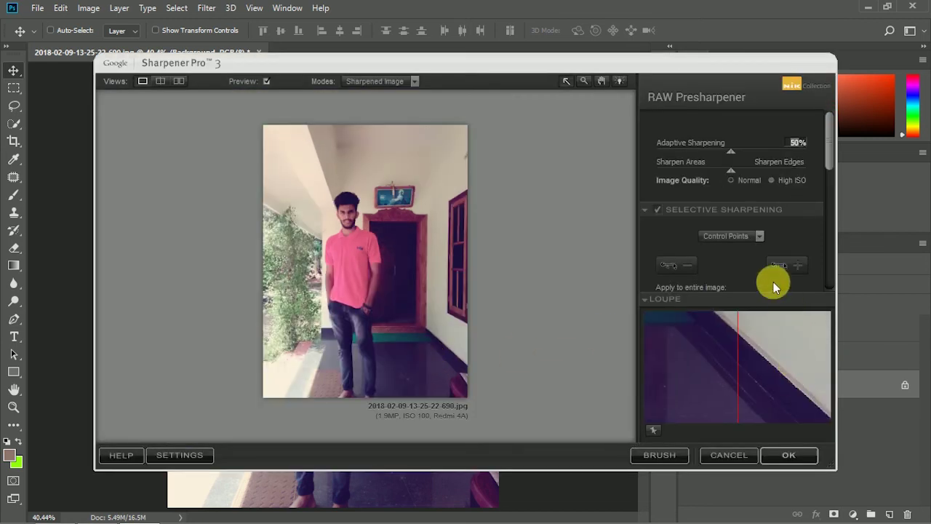
drag(729, 149, 763, 148)
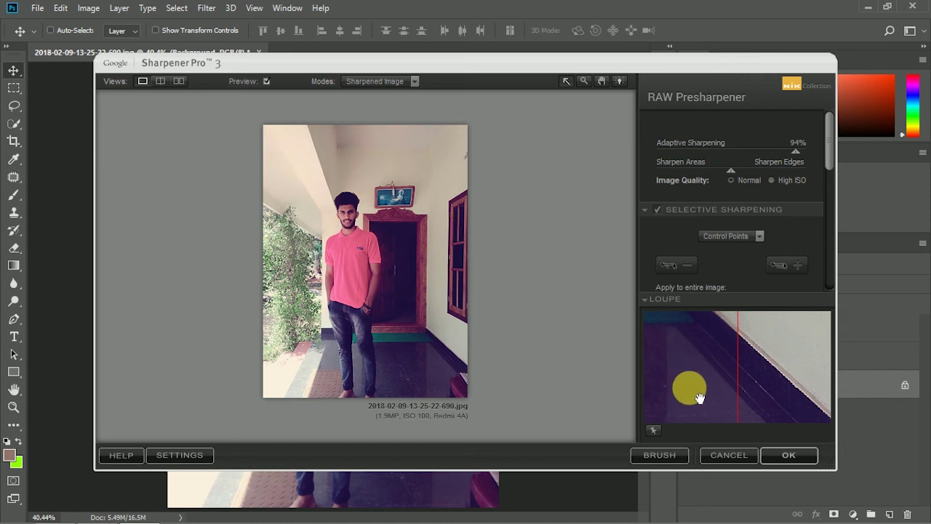
click(682, 168)
click(405, 281)
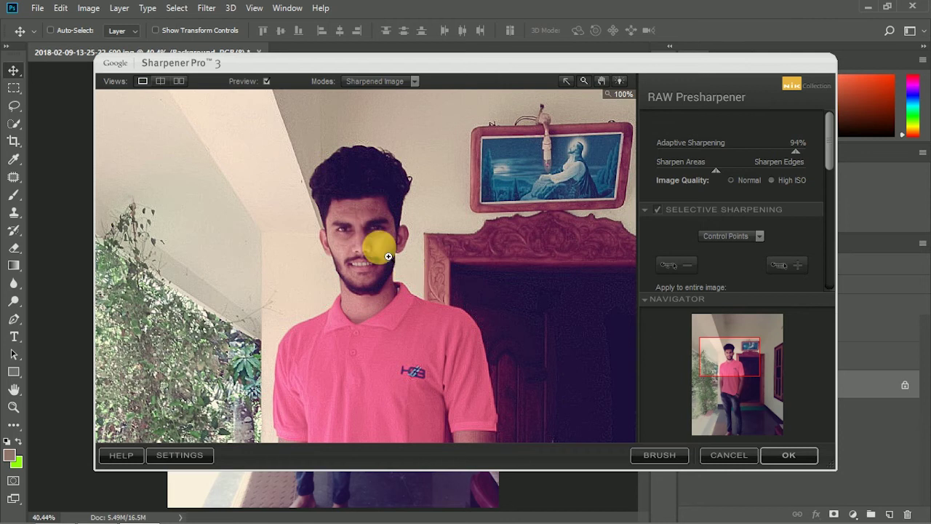
scroll(390, 259, up, 2)
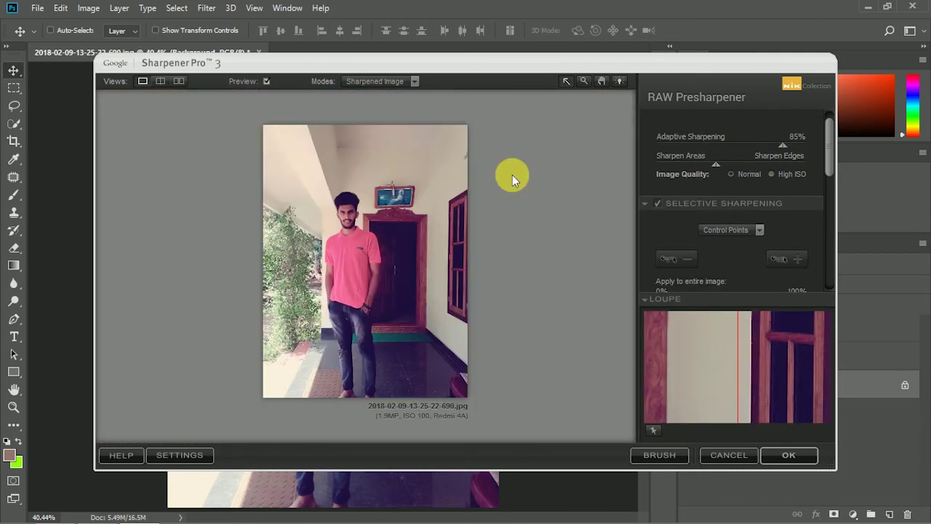
click(799, 459)
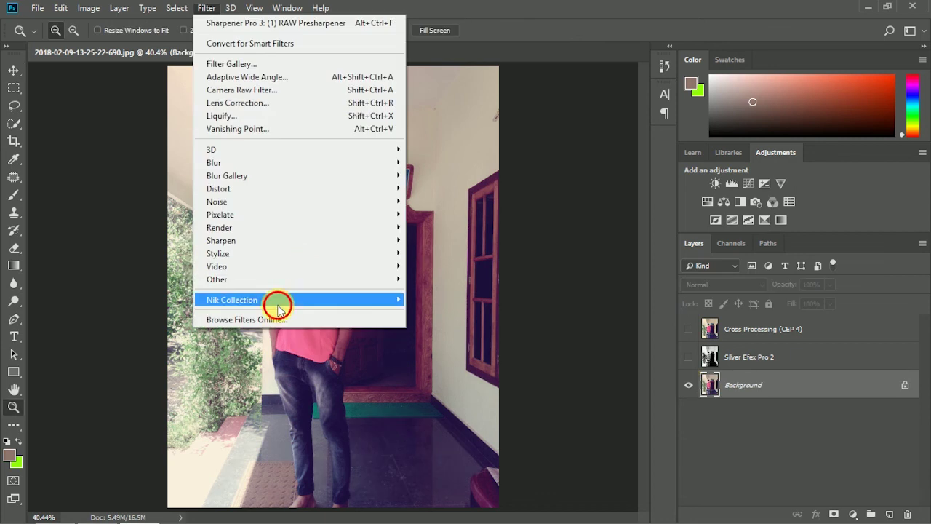
Step: Apply Analog Efex Pro 2's Classic Camera 2 preset as a new layer
mouse_move(272, 300)
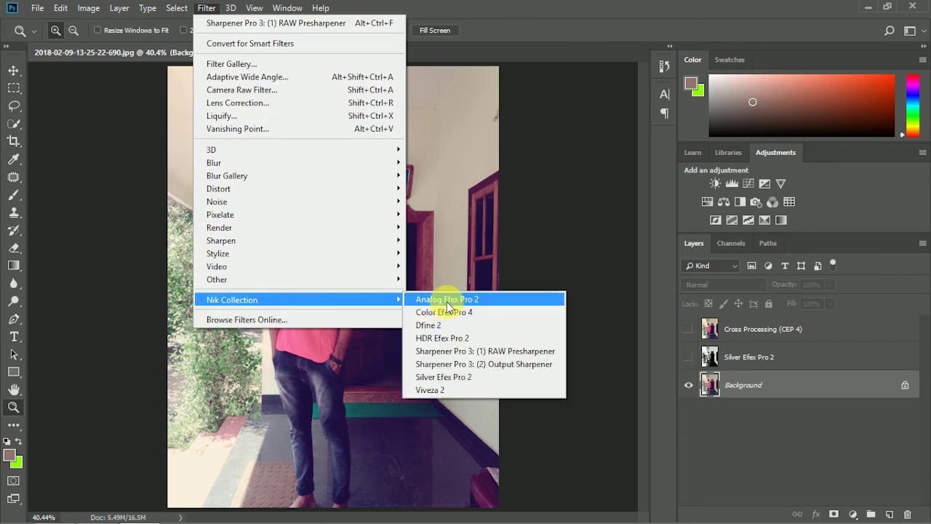
click(447, 301)
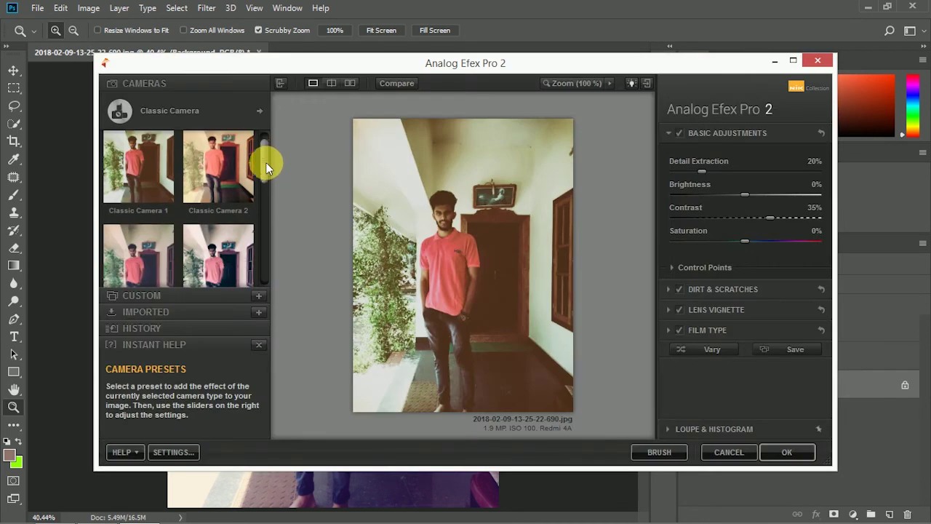
click(248, 247)
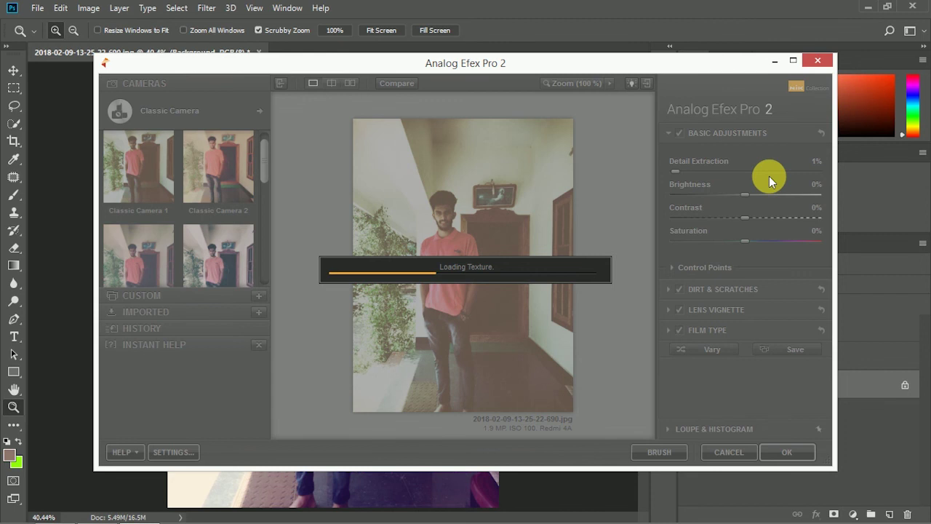
key(Return)
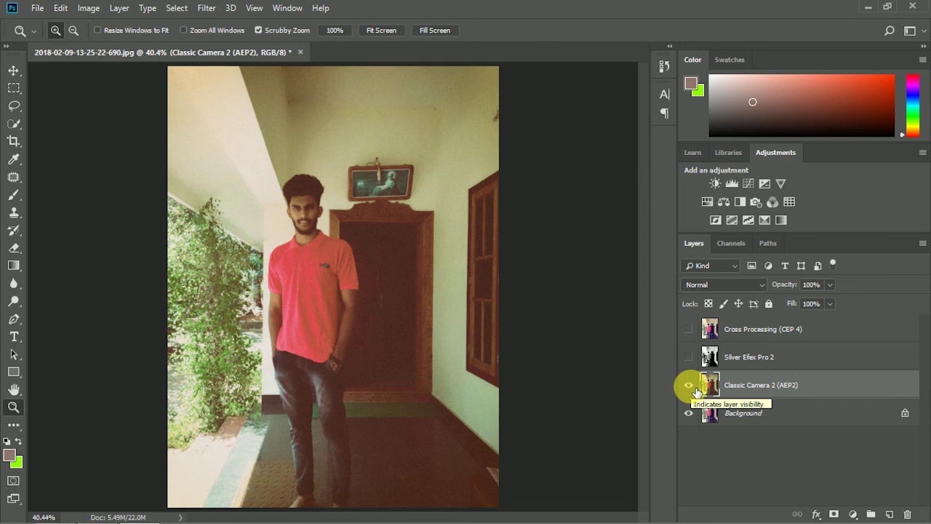
Step: Toggle the Classic Camera 2 (AEP2) layer off and on to compare, then bring up the Nik Collection filters
click(688, 385)
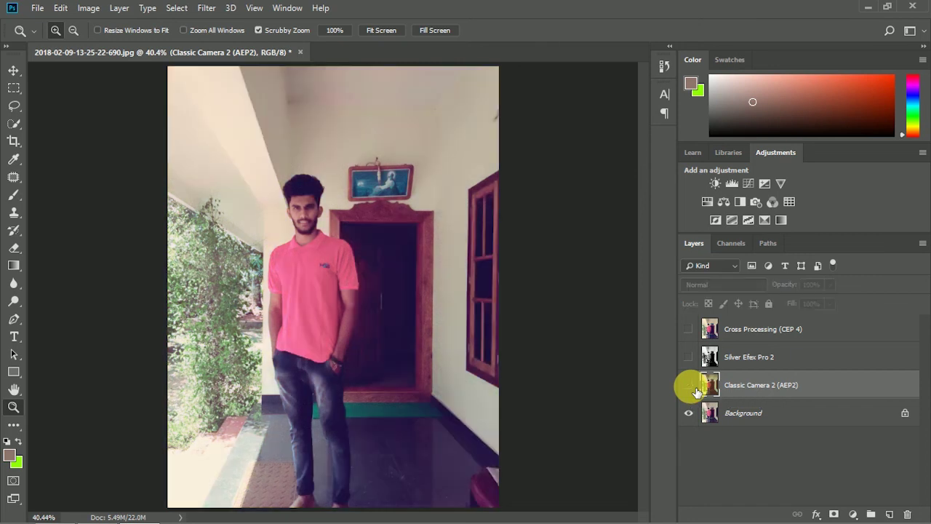
click(688, 385)
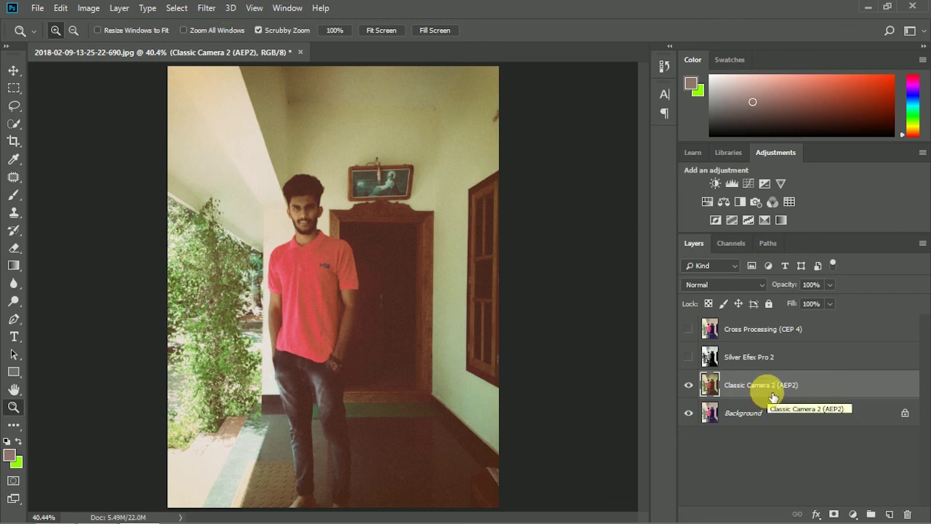
click(206, 8)
mouse_move(232, 299)
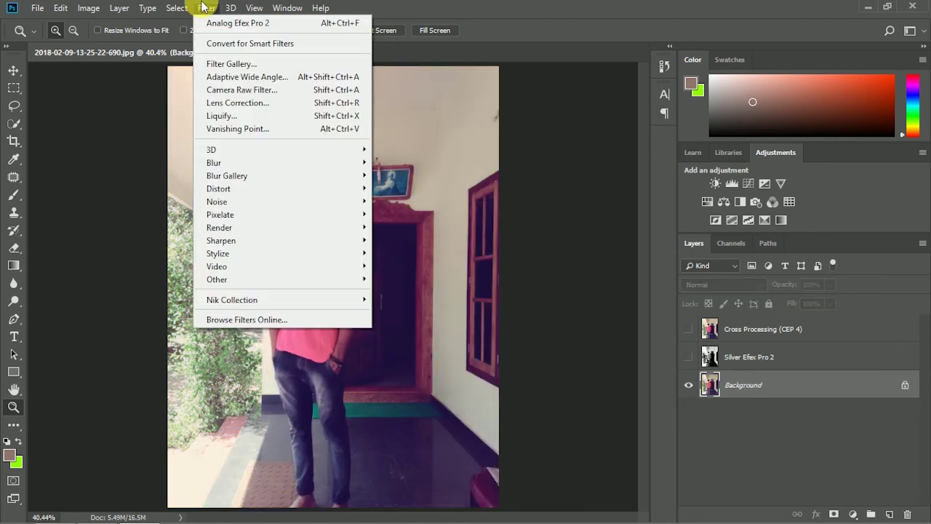
Step: In Viveza 2, add a control point on the left greenery with saturation at 100%
mouse_move(342, 300)
click(393, 393)
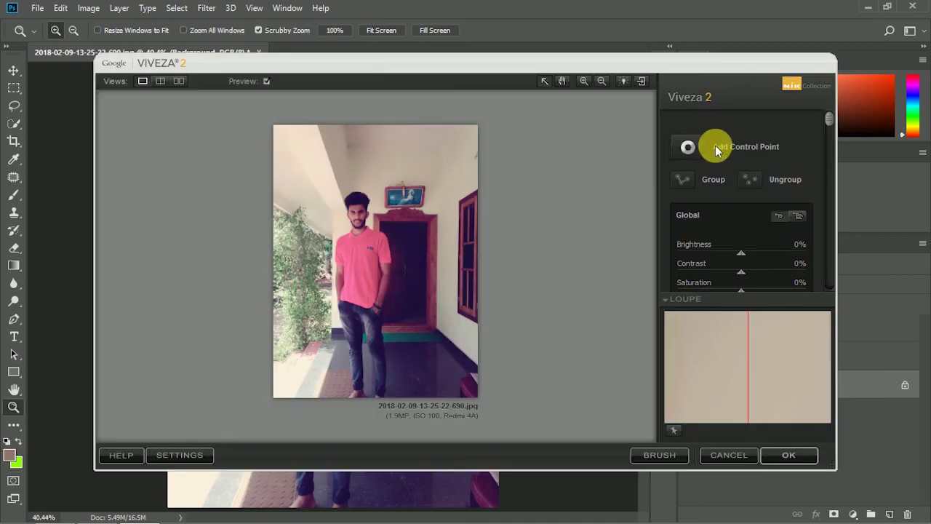
click(303, 251)
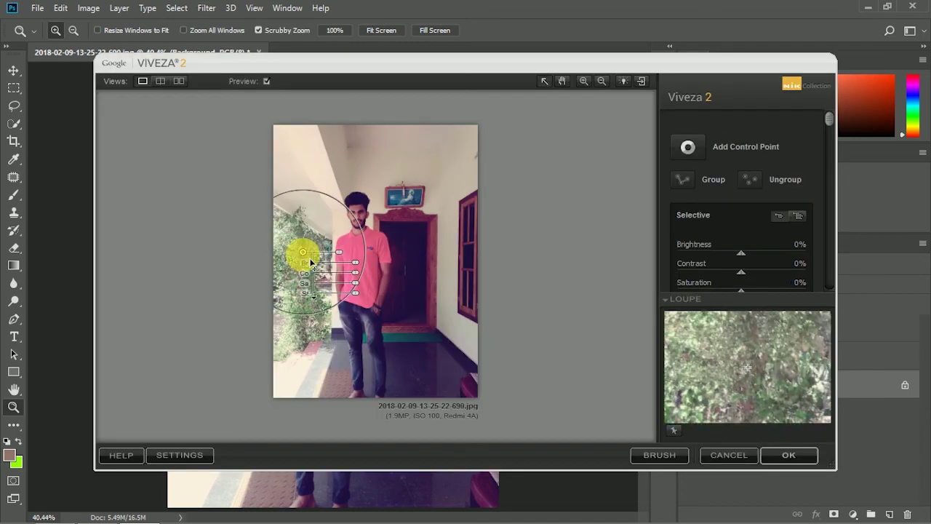
drag(364, 299, 412, 290)
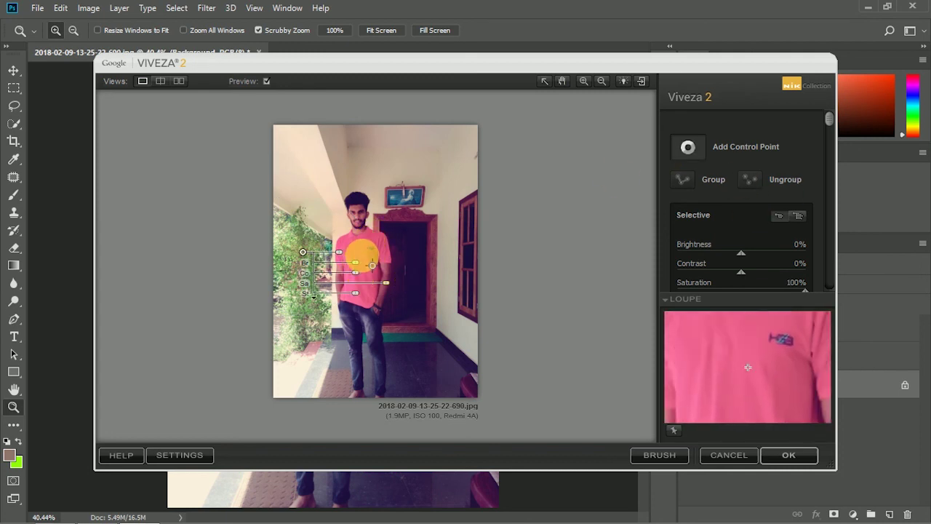
Step: Add a control point on the pink shirt and boost its saturation
click(362, 256)
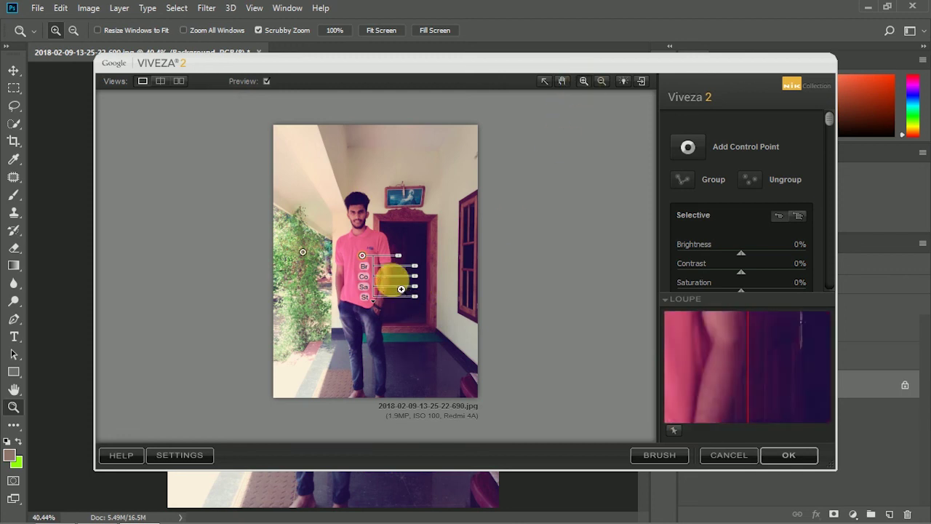
scroll(401, 290, up, 2)
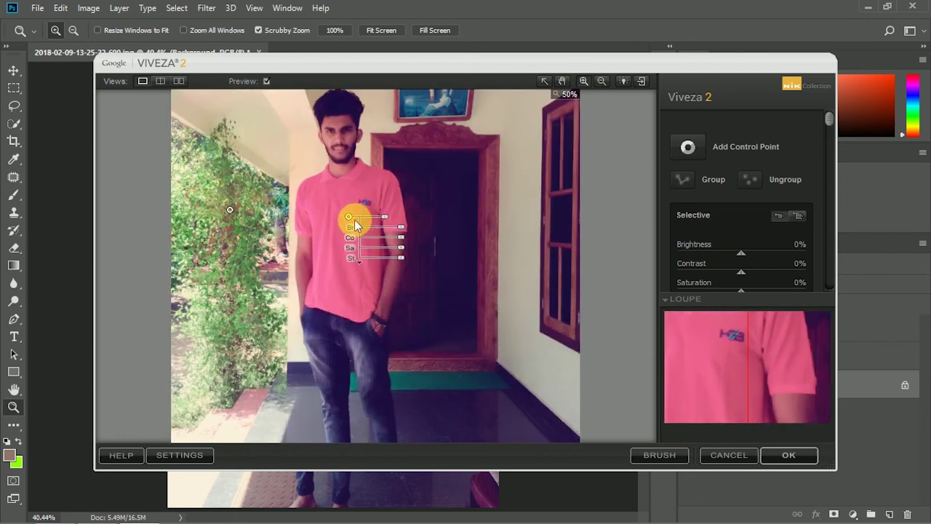
scroll(374, 301, up, 1)
drag(374, 308, 417, 308)
scroll(429, 233, down, 3)
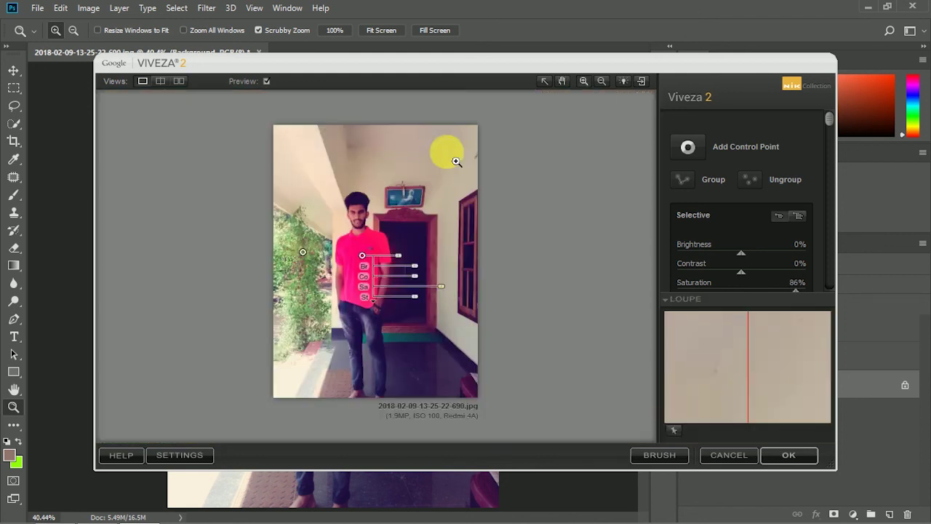
Step: Brighten the upper wall with a new control point set to 100% brightness, then duplicate it
click(684, 148)
click(403, 163)
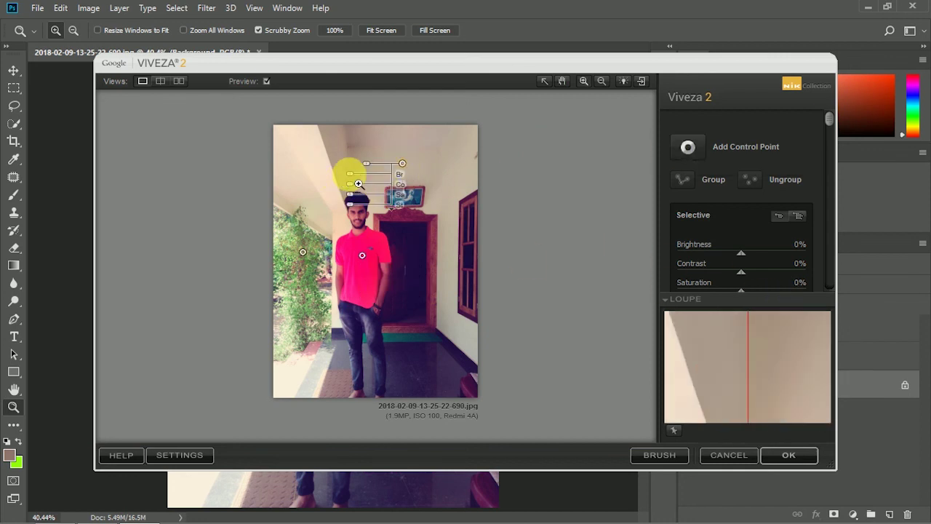
drag(350, 173, 319, 174)
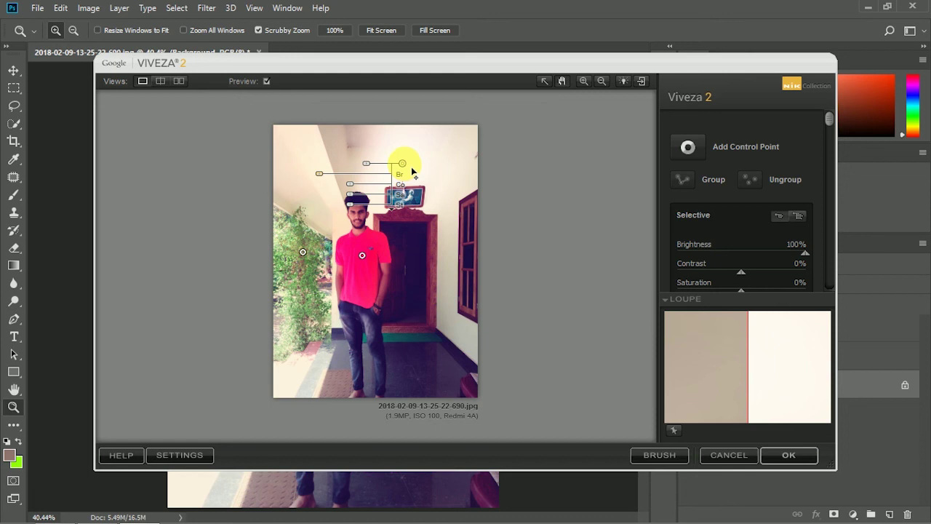
drag(412, 172, 351, 147)
Step: Review the shirt and wall control points, apply Viveza 2, and hide the new layer to compare
click(362, 255)
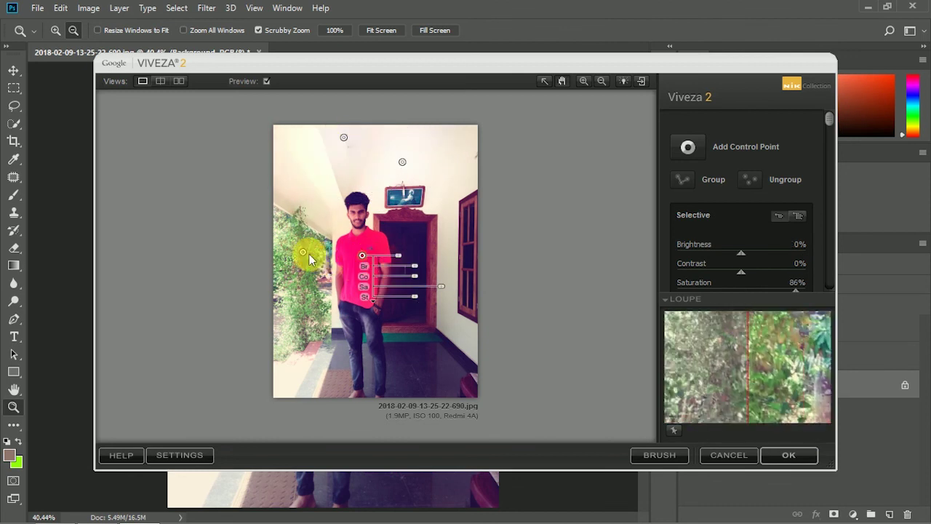
click(345, 137)
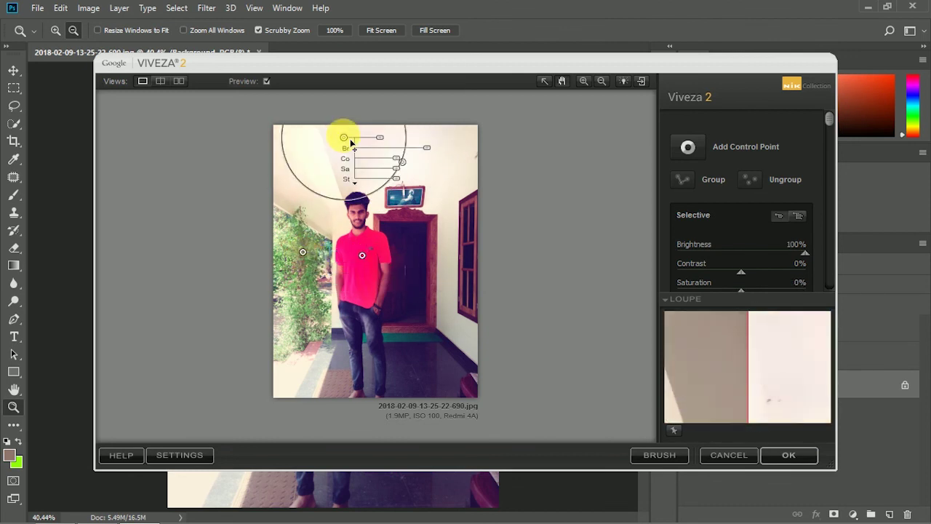
click(402, 161)
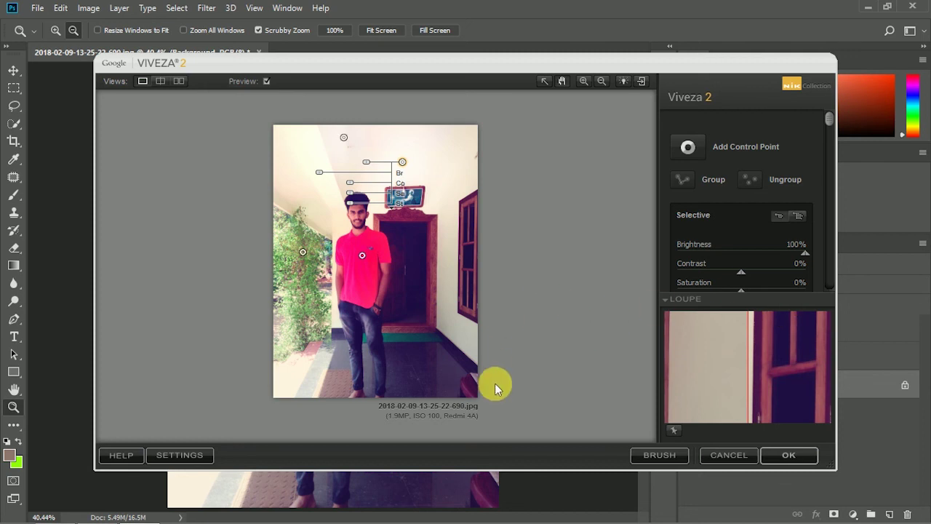
key(Return)
click(689, 386)
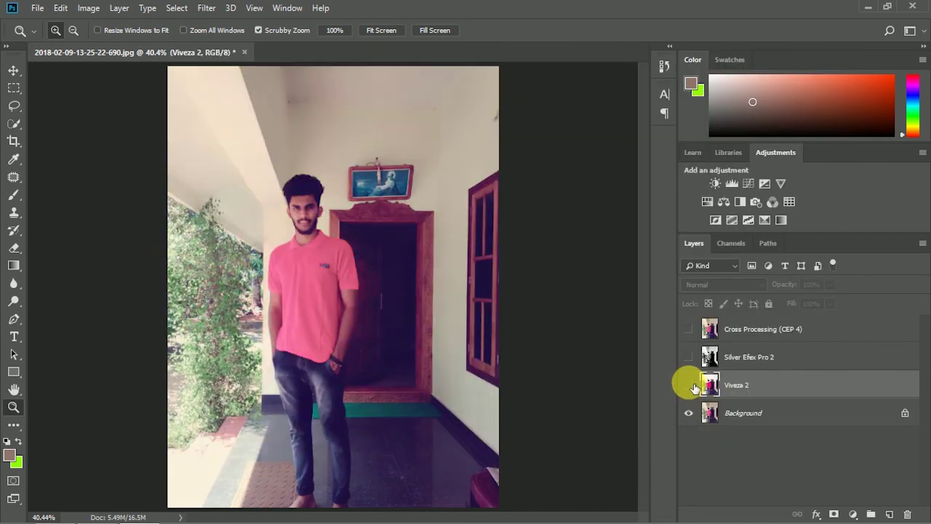
Step: Make the Viveza 2 layer visible again, then open and dismiss the Nik Collection filter list
click(689, 385)
key(v)
click(207, 8)
mouse_move(277, 305)
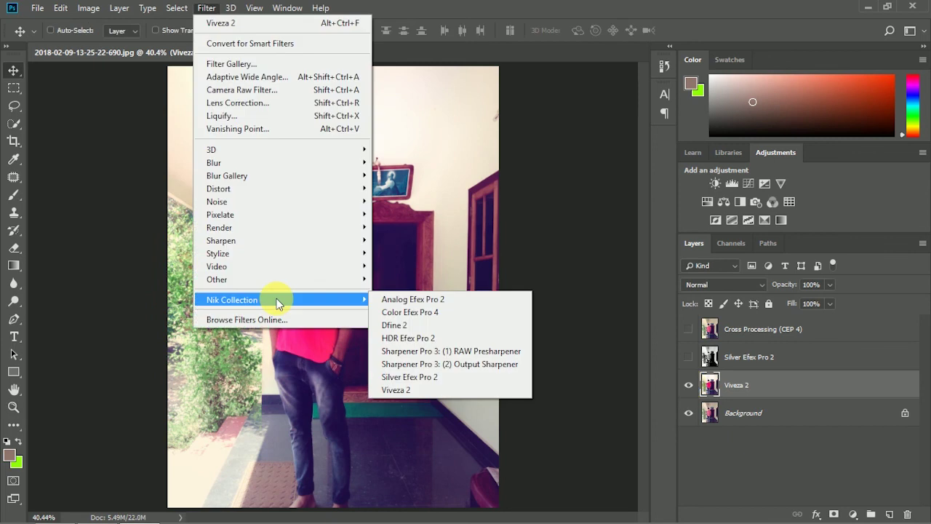
click(457, 190)
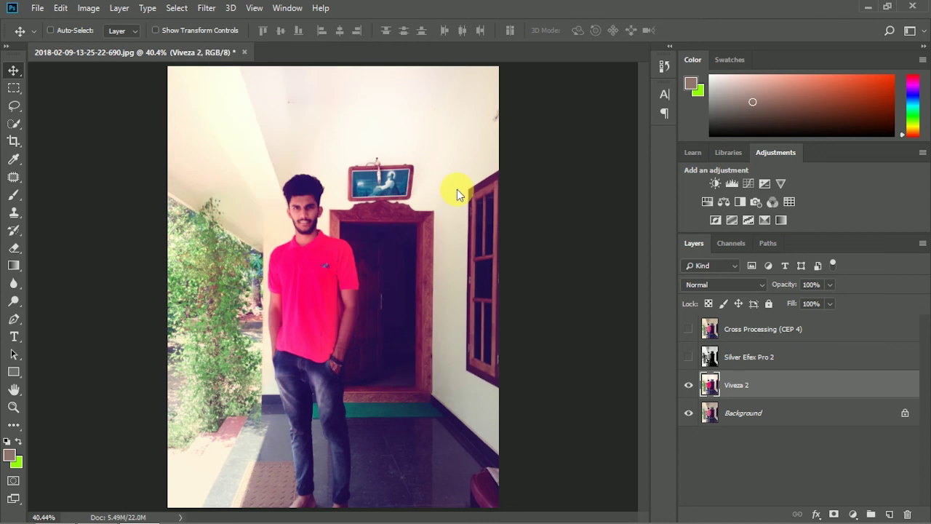